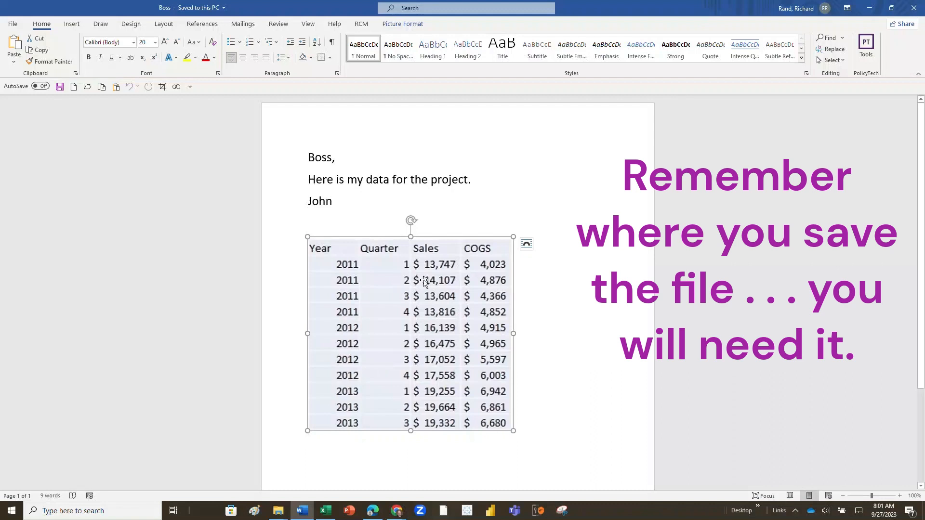
- Save the sales table picture as a JPEG named Johns Data in the Documents folder, replacing the existing file
{"action": "right_click", "coordinate": [424, 282]}
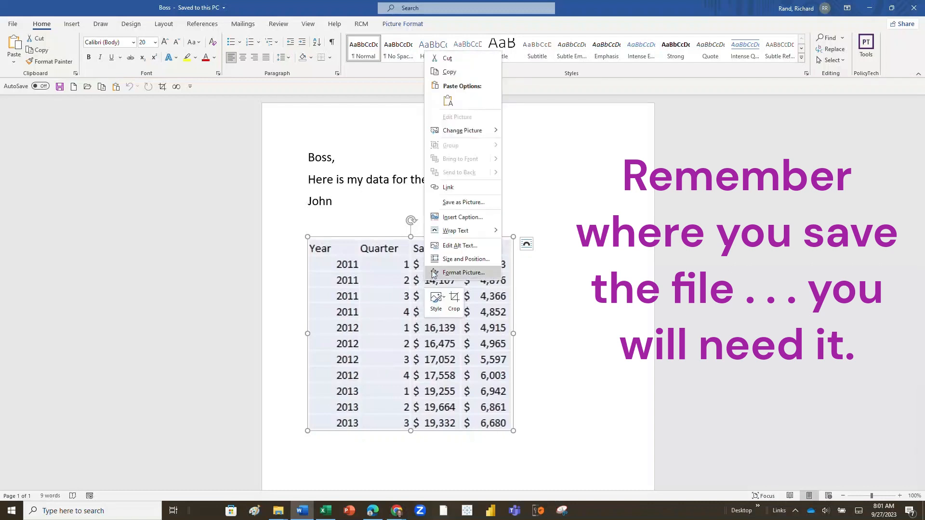
{"action": "left_click", "coordinate": [460, 202]}
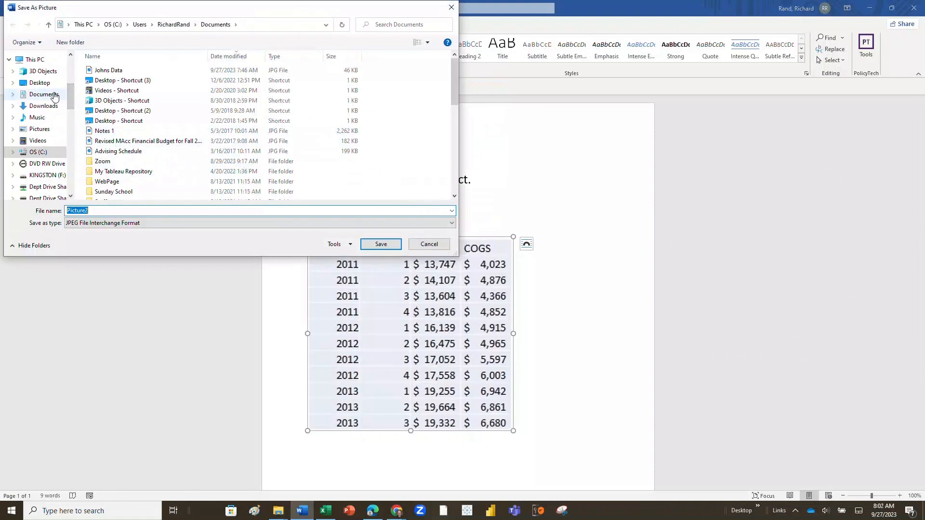
{"action": "left_click", "coordinate": [54, 95]}
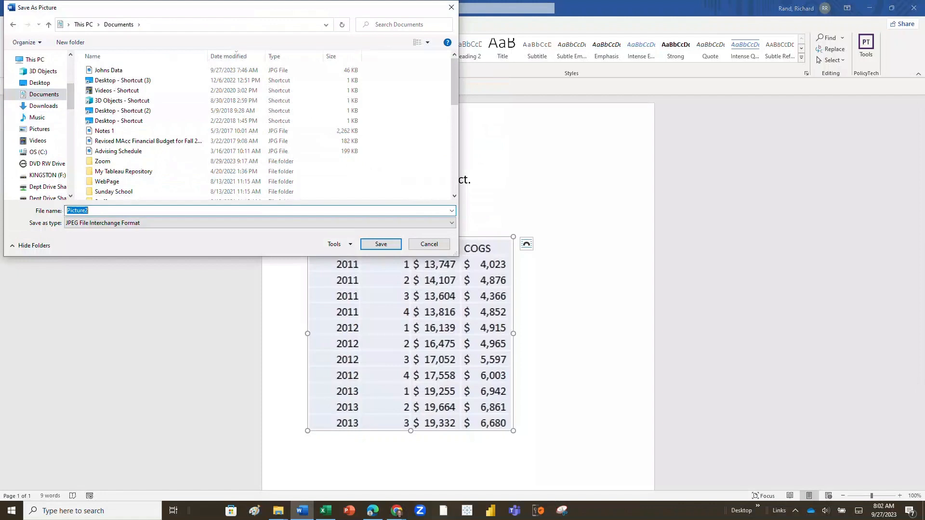
{"action": "type", "text": "Boss"}
{"action": "key", "text": "BackSpace"}
{"action": "key", "text": "BackSpace"}
{"action": "key", "text": "BackSpace"}
{"action": "type", "text": "John's"}
{"action": "key", "text": "BackSpace"}
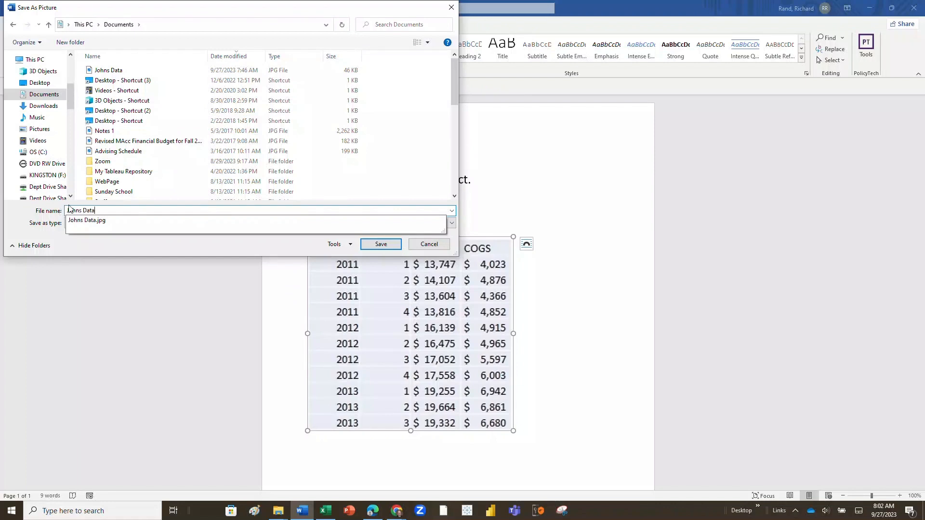
{"action": "left_click", "coordinate": [109, 71]}
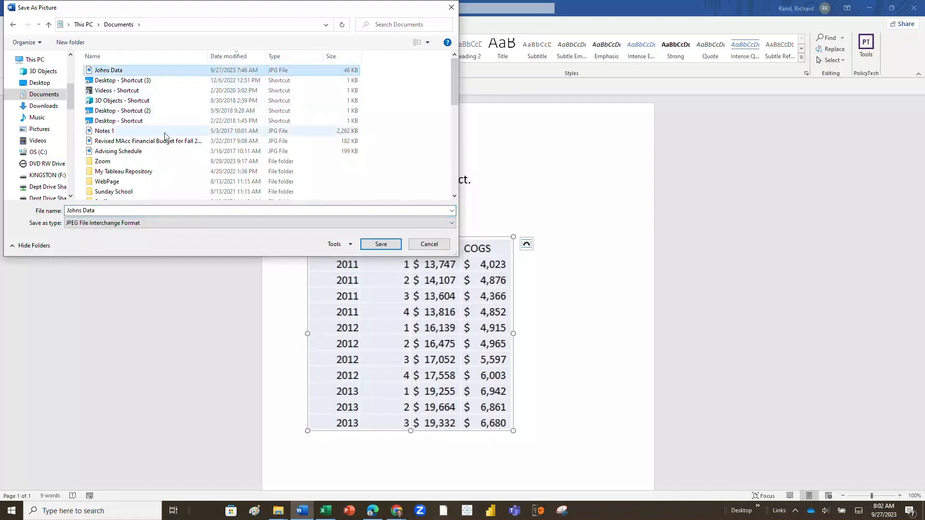
{"action": "left_click", "coordinate": [390, 248]}
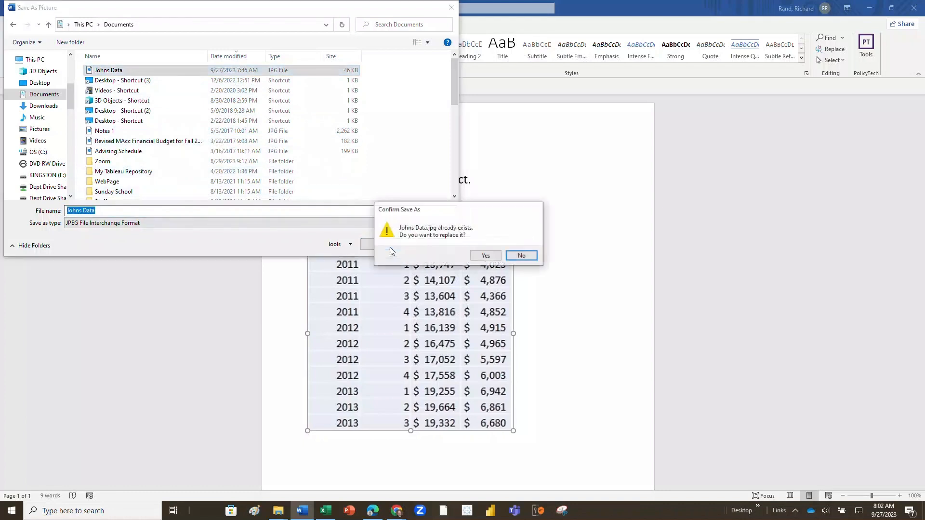
{"action": "left_click", "coordinate": [479, 256]}
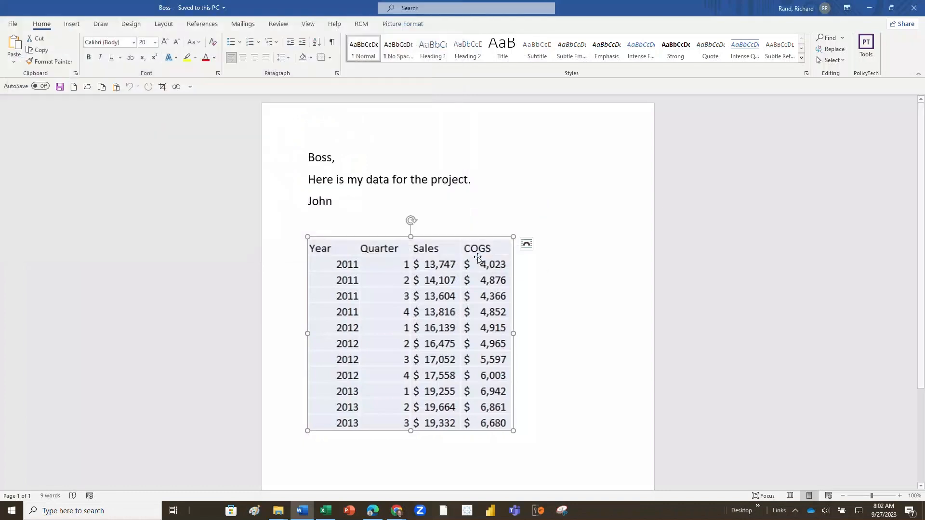
{"action": "left_click", "coordinate": [599, 233]}
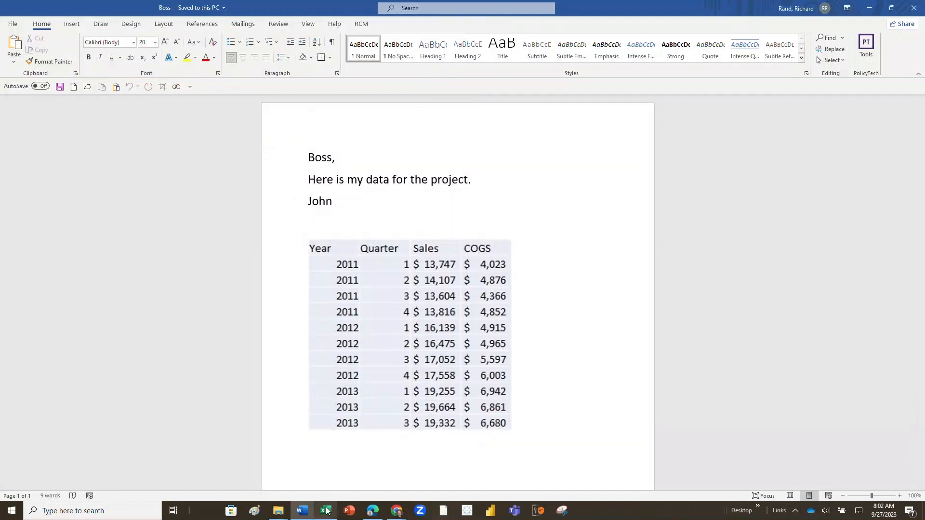
- Switch to desktop Excel, create a blank workbook and display its data import commands
{"action": "mouse_move", "coordinate": [326, 511]}
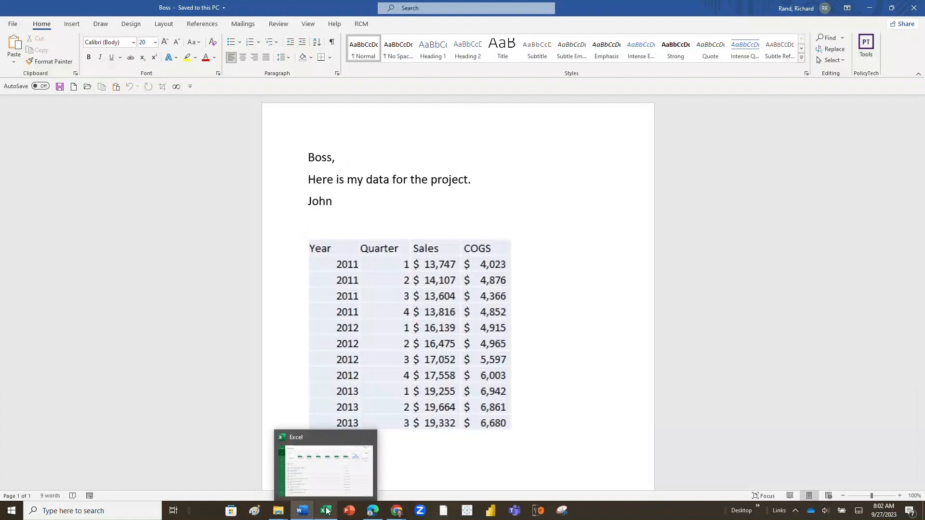
{"action": "left_click", "coordinate": [326, 511]}
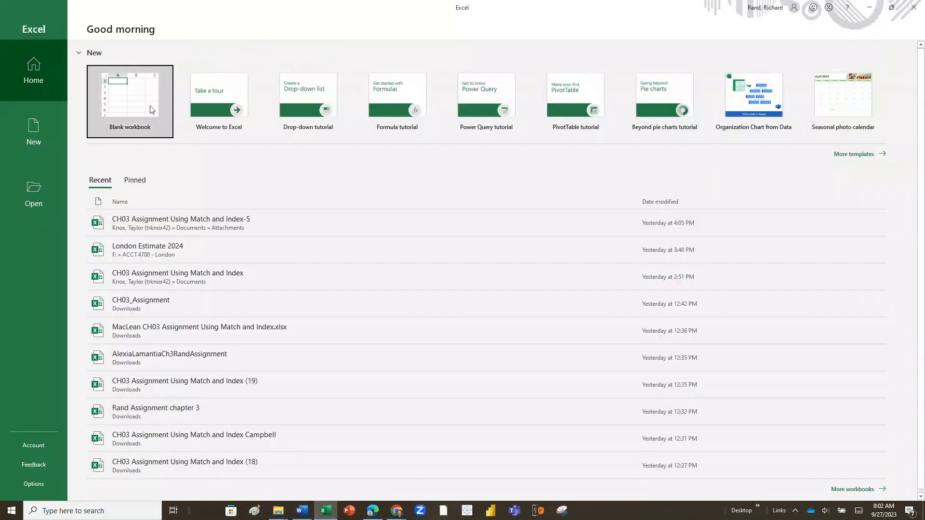
{"action": "left_click", "coordinate": [145, 108]}
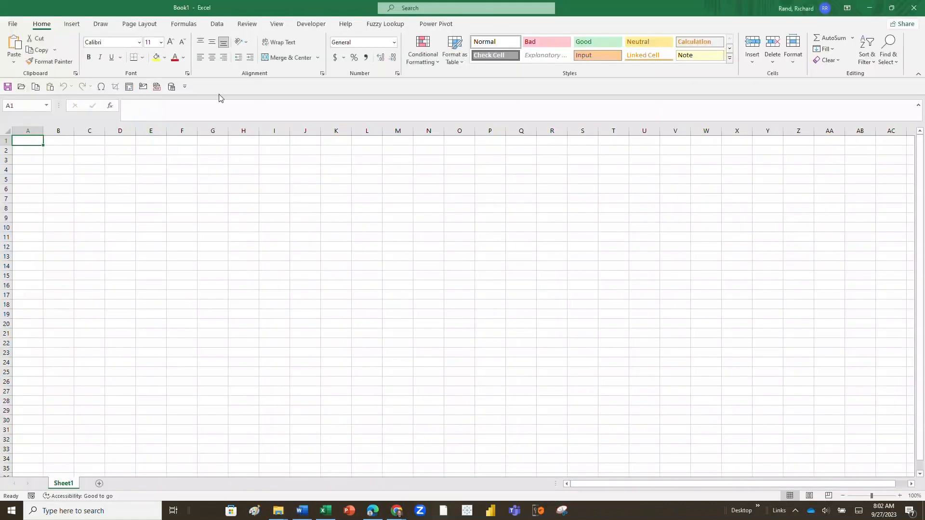
{"action": "left_click", "coordinate": [217, 24]}
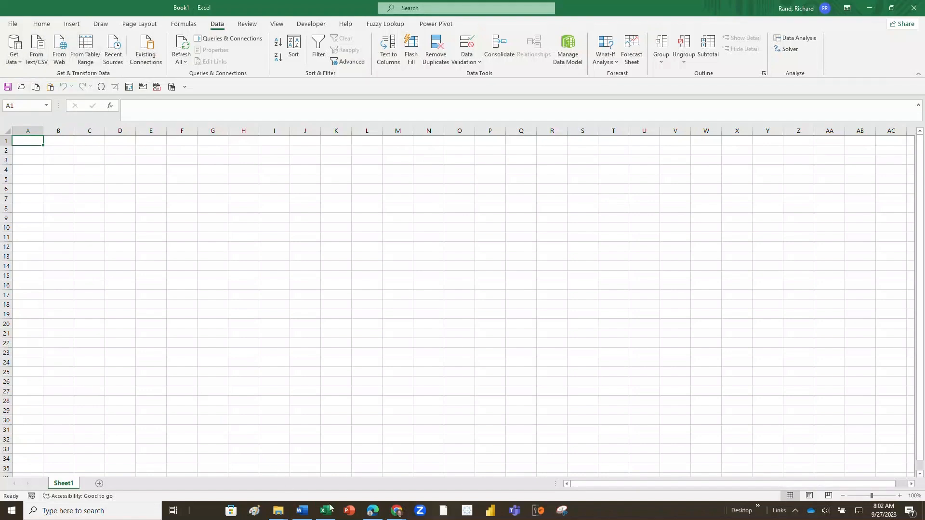
- Switch to Excel for the web in Chrome and create a blank workbook
{"action": "left_click", "coordinate": [372, 511]}
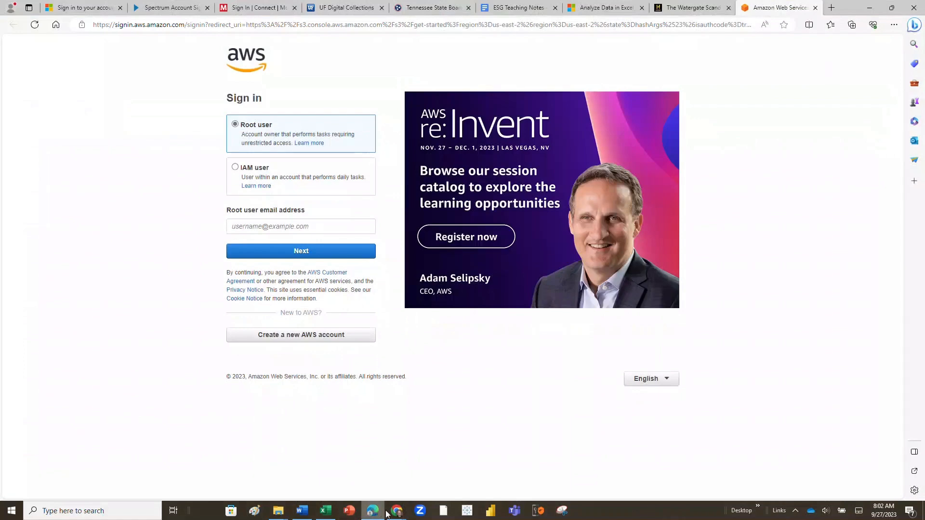
{"action": "mouse_move", "coordinate": [396, 512]}
{"action": "left_click", "coordinate": [432, 487]}
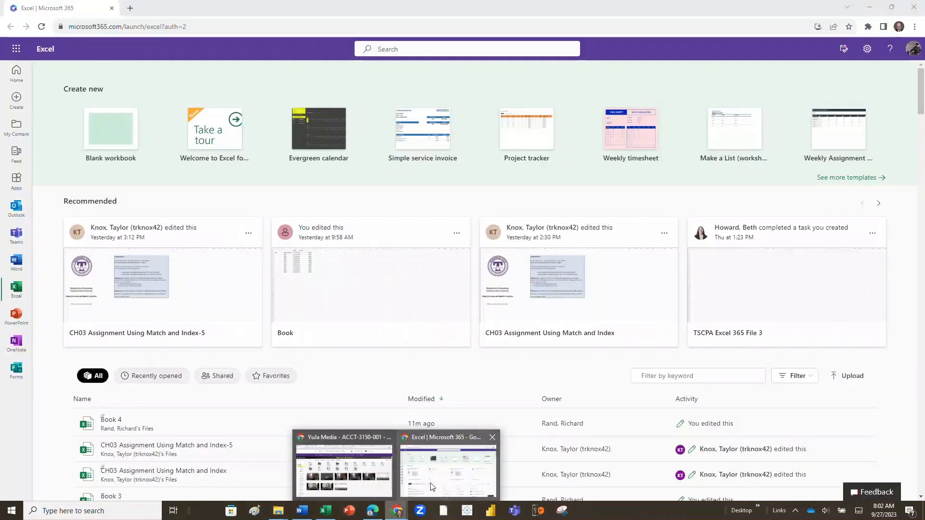
{"action": "left_click", "coordinate": [108, 129]}
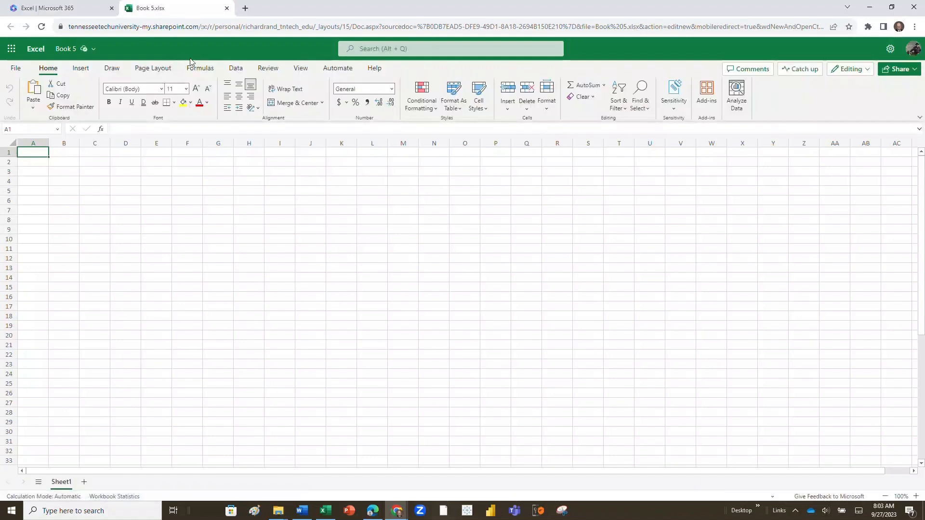
- Load the Johns Data image from the Documents folder using Data from Picture
{"action": "key", "text": "super+plus"}
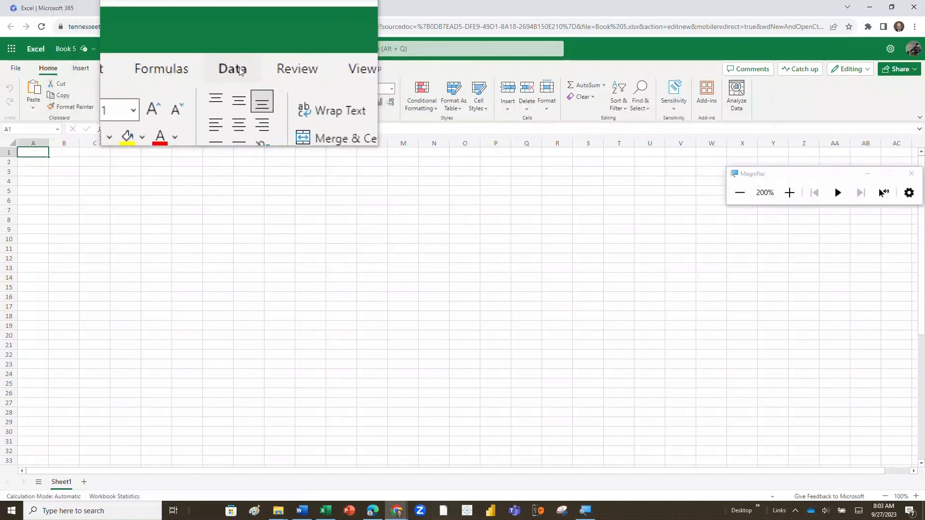
{"action": "left_click", "coordinate": [240, 71]}
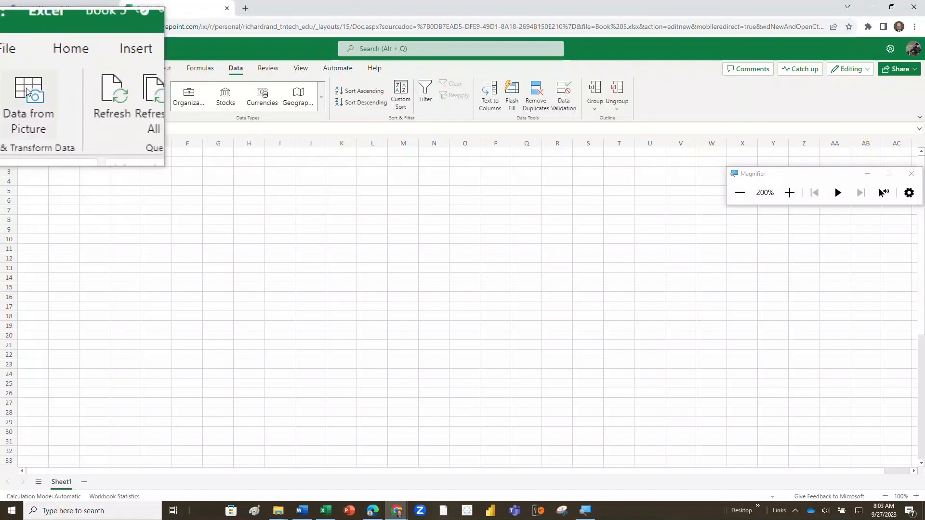
{"action": "left_click", "coordinate": [26, 92]}
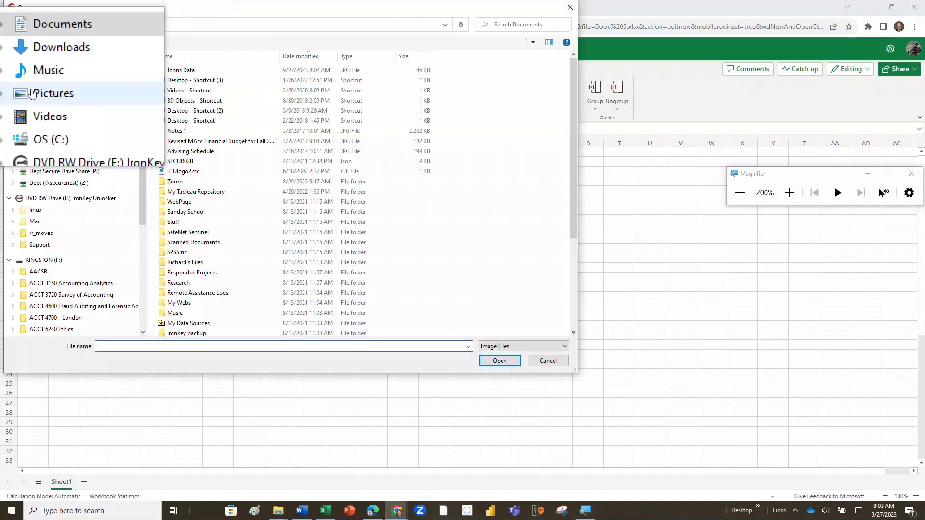
{"action": "left_click", "coordinate": [185, 73]}
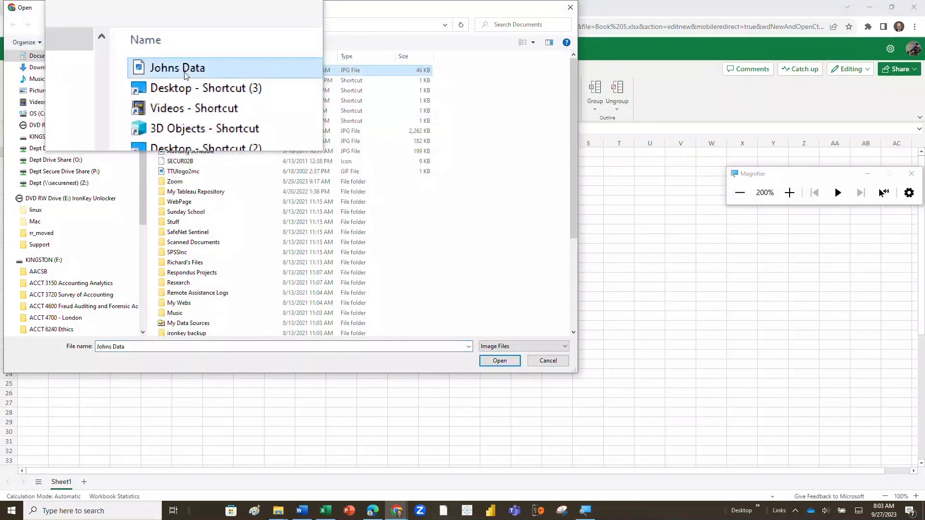
{"action": "key", "text": "super+Escape"}
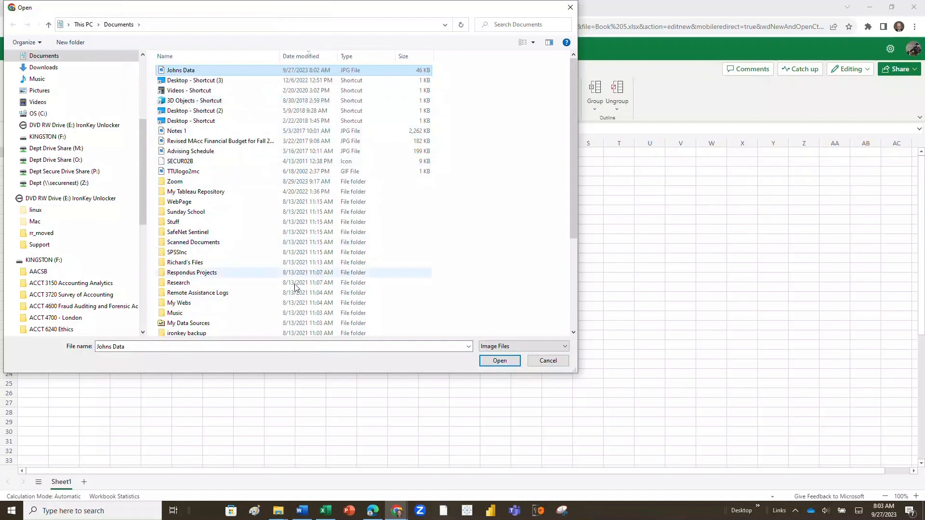
{"action": "left_click", "coordinate": [499, 361]}
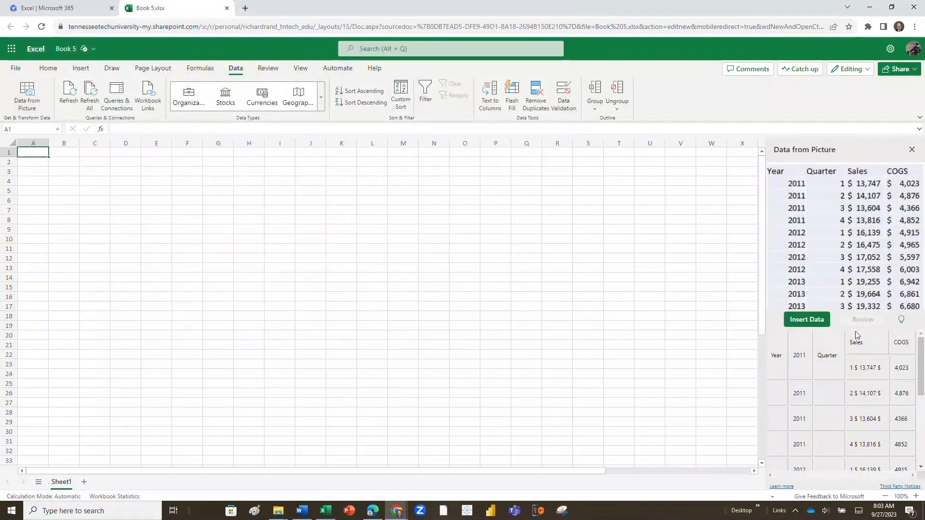
- Insert the data recognized from the picture into the sheet, accept responsibility for its accuracy and close Data from Picture
{"action": "left_click", "coordinate": [807, 320]}
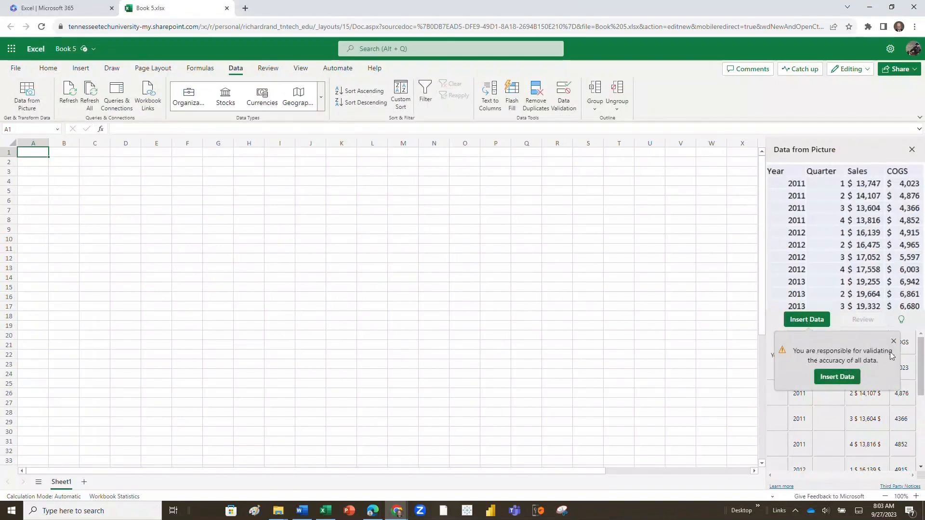
{"action": "left_click", "coordinate": [834, 378]}
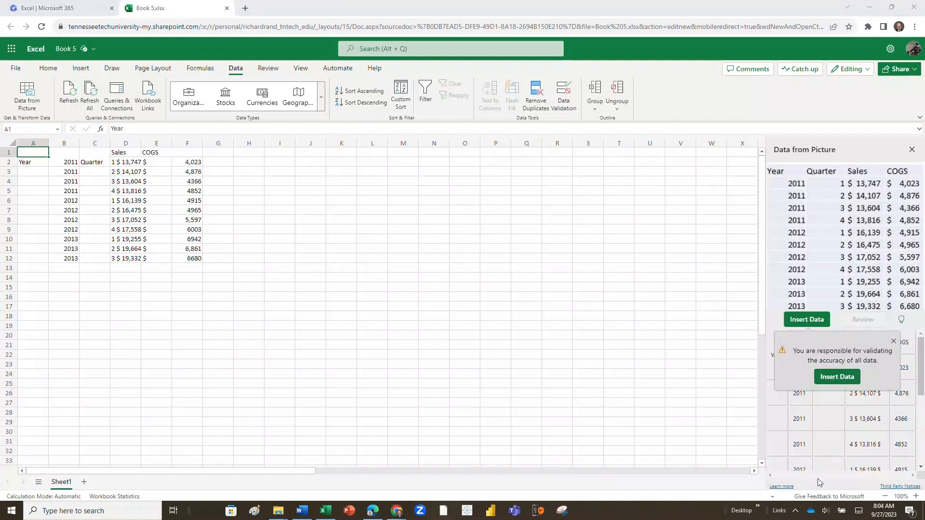
{"action": "left_click", "coordinate": [626, 351]}
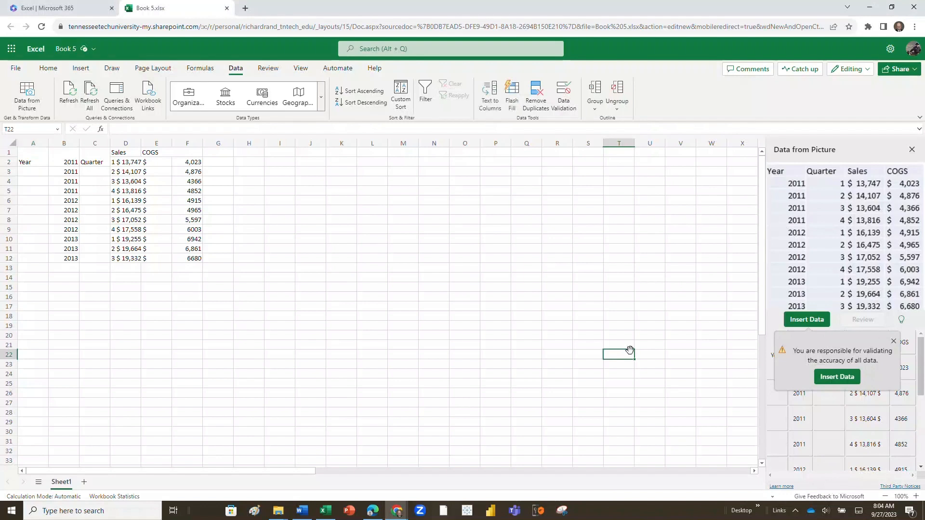
{"action": "left_click", "coordinate": [911, 150]}
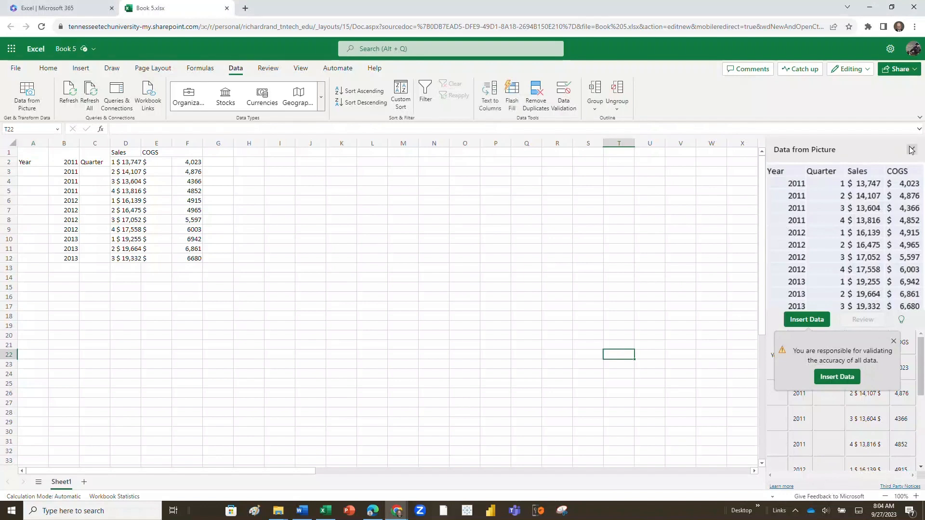
{"action": "left_click", "coordinate": [863, 486]}
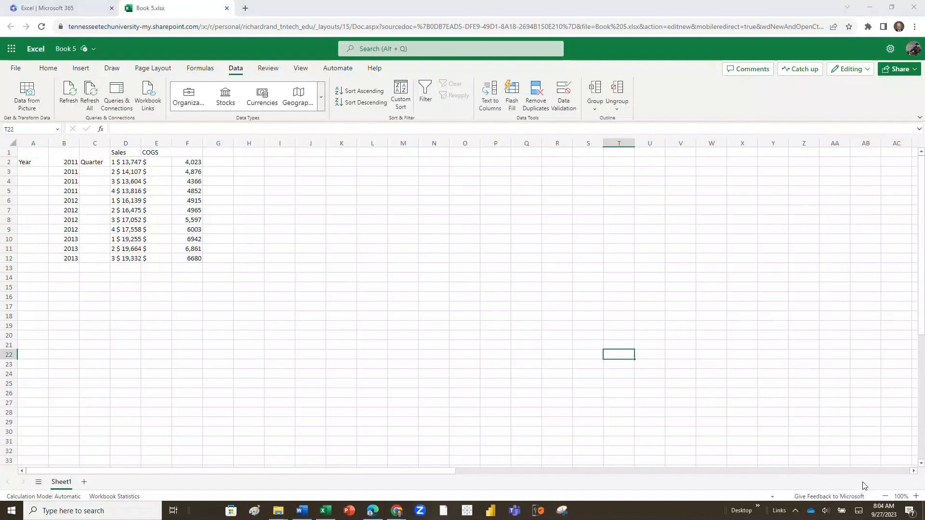
- Unmerge the cell pairs A1:A2, B1:B2 and C1:C2 holding Year, 2011 and Quarter
{"action": "left_click", "coordinate": [916, 497]}
{"action": "left_click", "coordinate": [916, 496]}
{"action": "left_click", "coordinate": [916, 496]}
{"action": "left_click", "coordinate": [916, 496]}
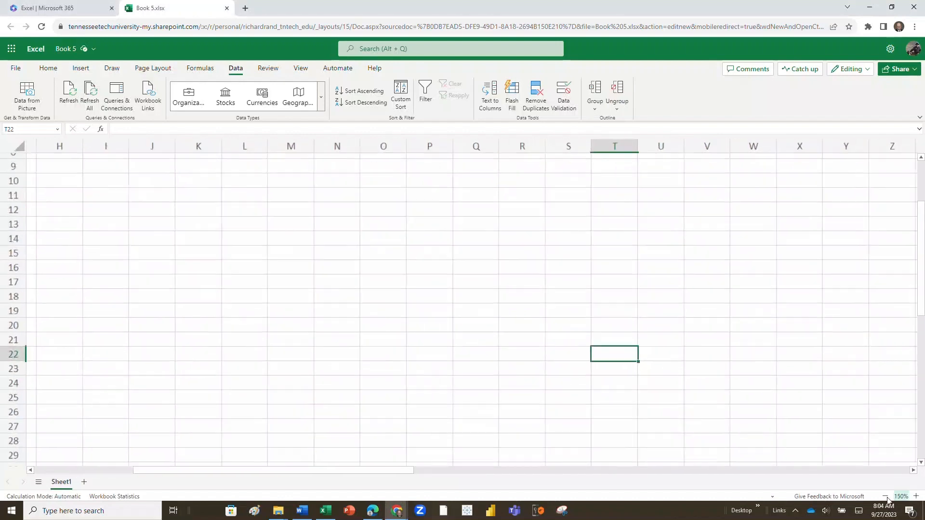
{"action": "left_click_drag", "start_coordinate": [391, 466], "coordinate": [288, 466]}
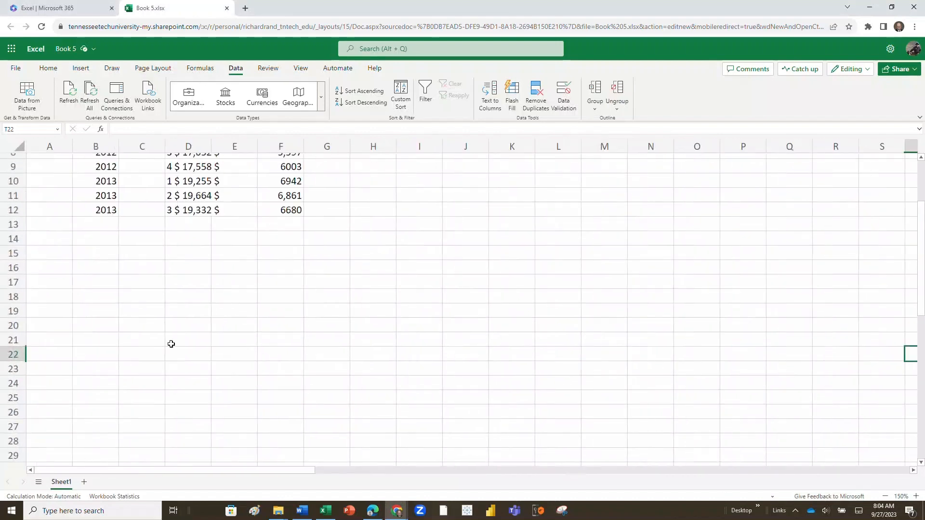
{"action": "scroll", "coordinate": [153, 284], "scroll_direction": "up", "scroll_amount": 3}
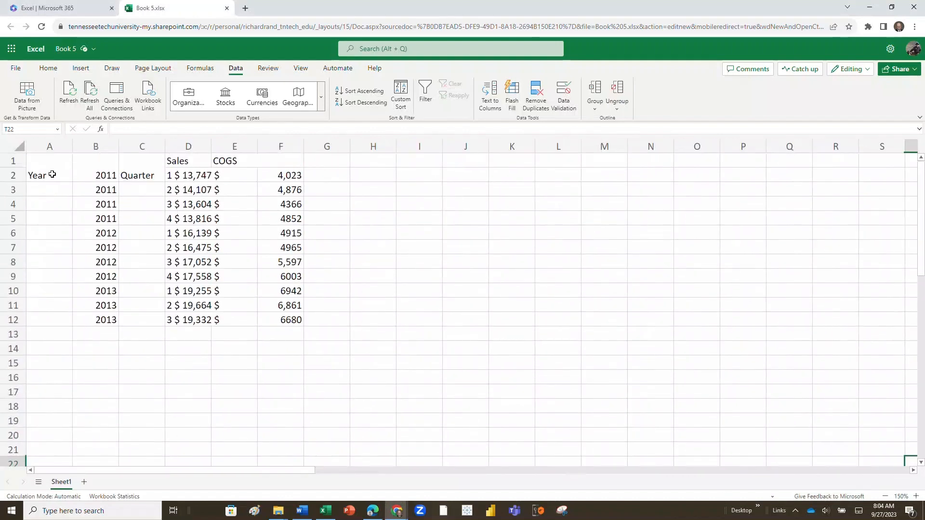
{"action": "left_click", "coordinate": [44, 162]}
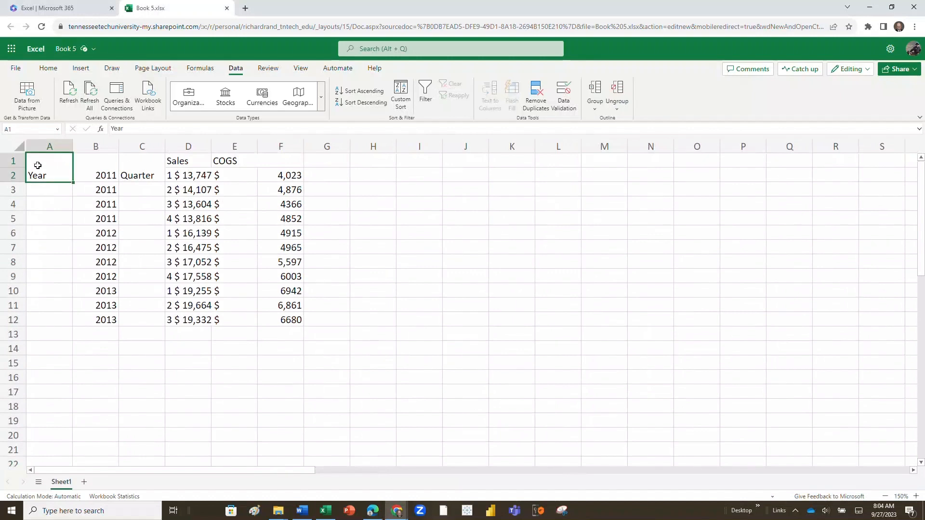
{"action": "left_click", "coordinate": [50, 70]}
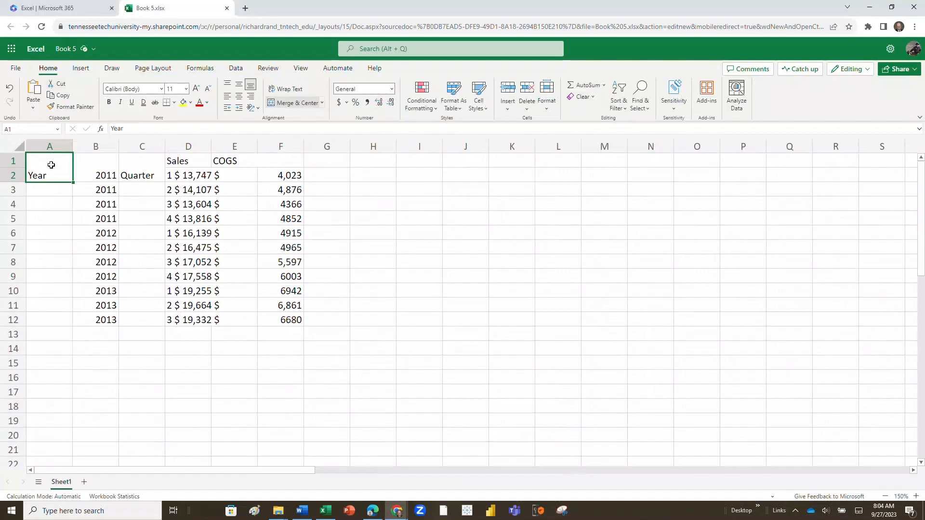
{"action": "left_click", "coordinate": [297, 103]}
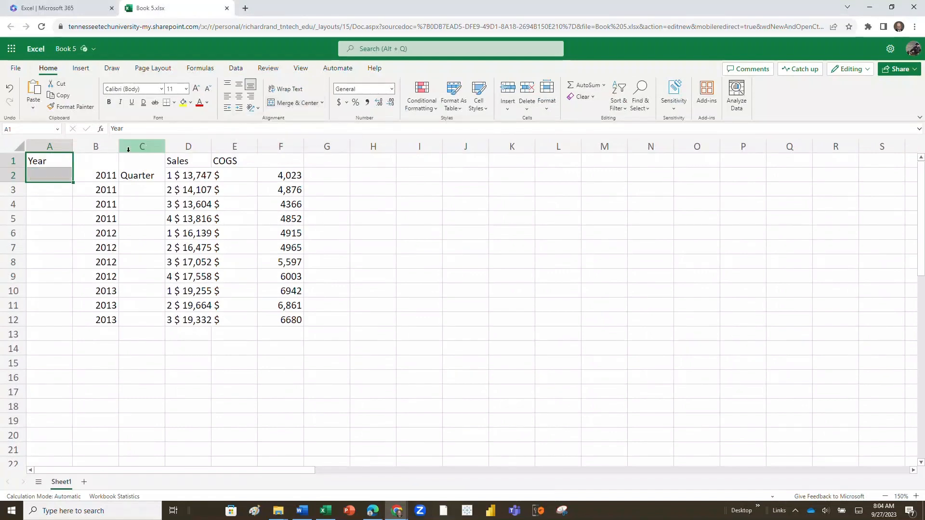
{"action": "left_click", "coordinate": [105, 174]}
{"action": "left_click", "coordinate": [296, 103]}
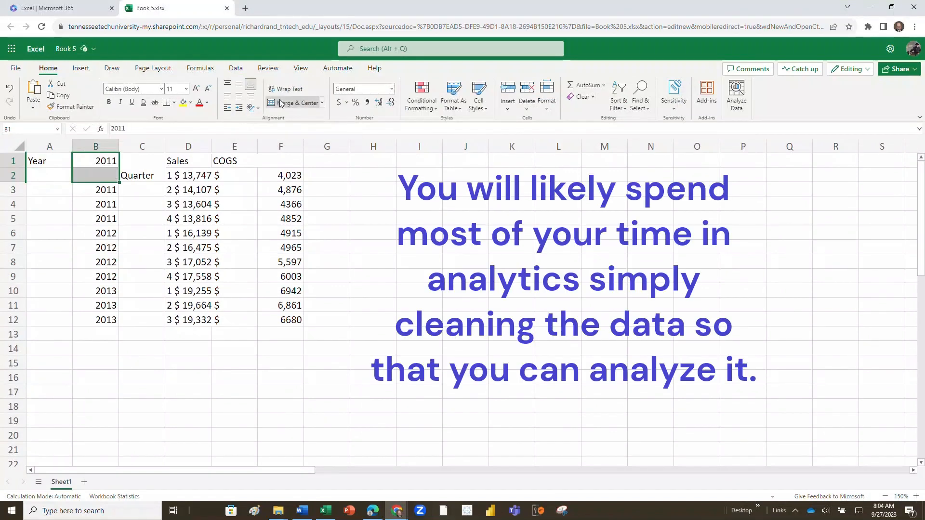
{"action": "left_click", "coordinate": [135, 176]}
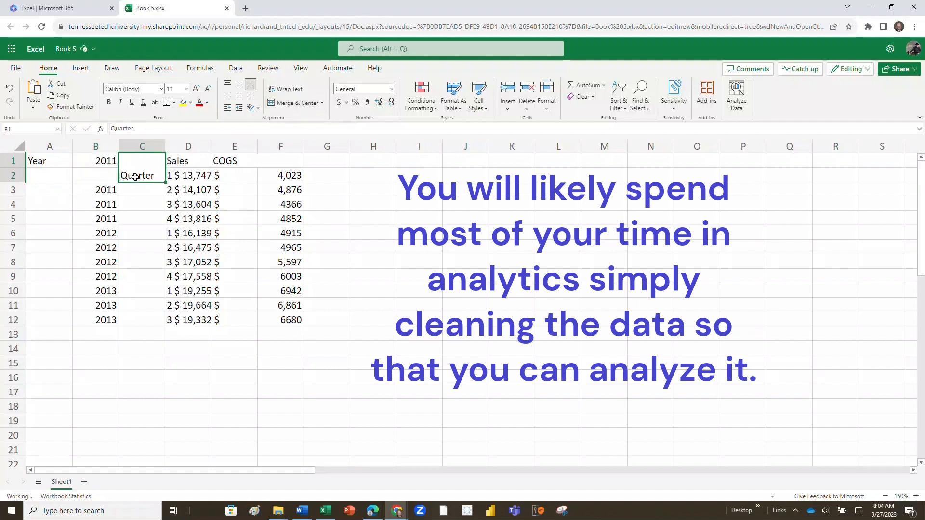
{"action": "left_click", "coordinate": [283, 105]}
{"action": "left_click", "coordinate": [185, 160]}
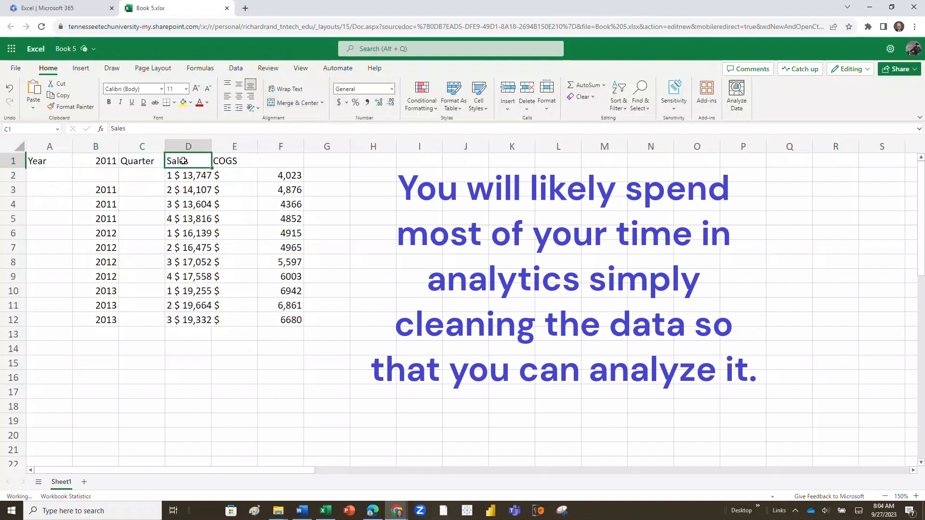
- Unmerge the COGS header cells E1:F1 and the merged sales cells in D2:E12
{"action": "left_click", "coordinate": [221, 159]}
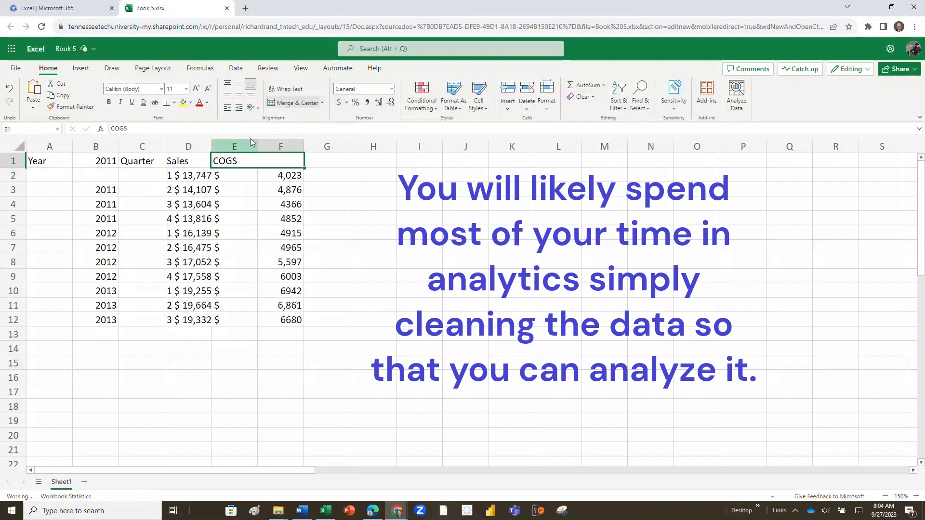
{"action": "left_click", "coordinate": [294, 105]}
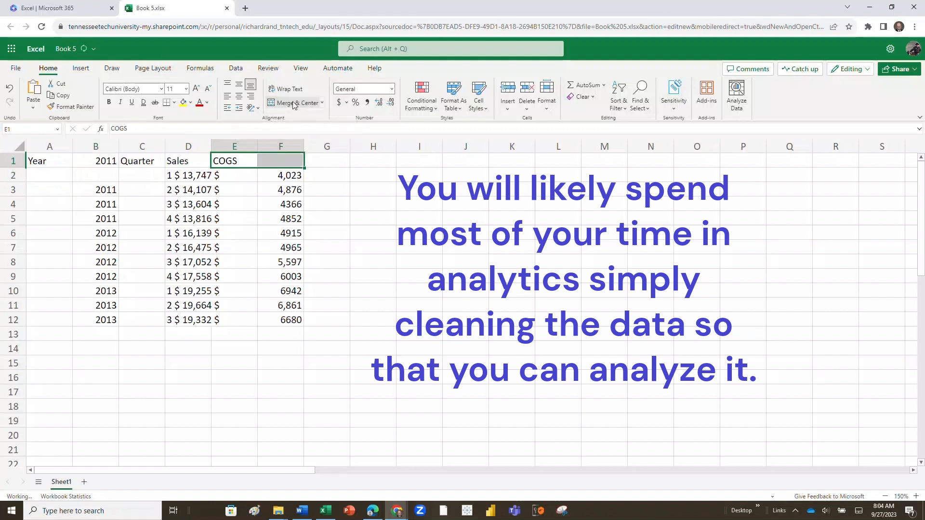
{"action": "left_click", "coordinate": [171, 176]}
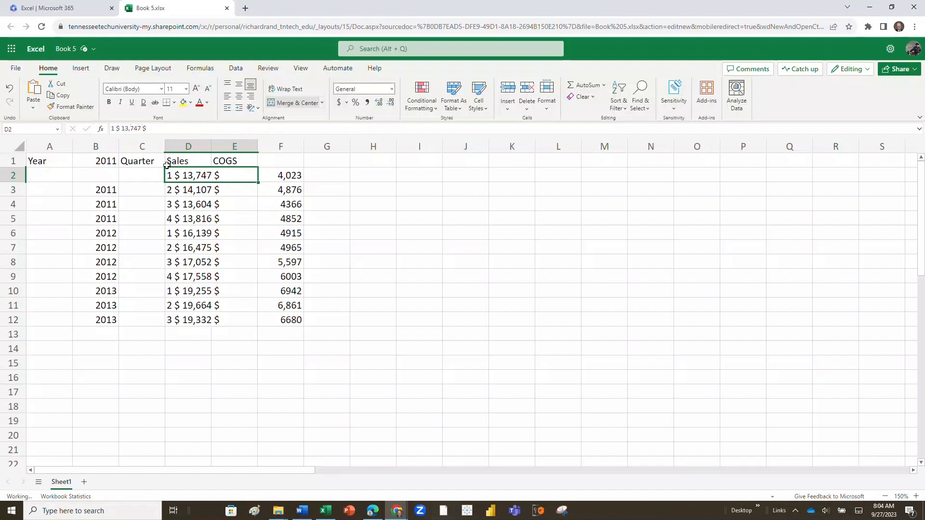
{"action": "left_click_drag", "start_coordinate": [206, 174], "coordinate": [218, 316]}
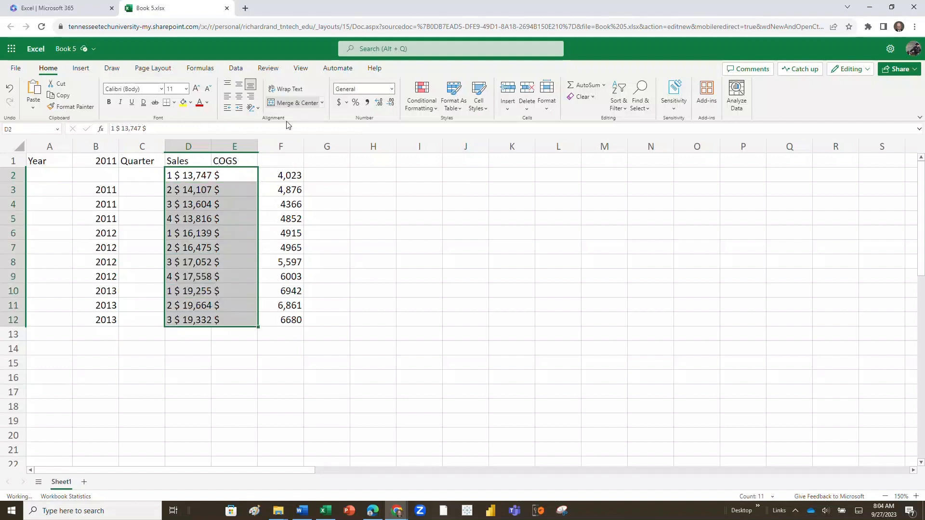
{"action": "left_click", "coordinate": [289, 105]}
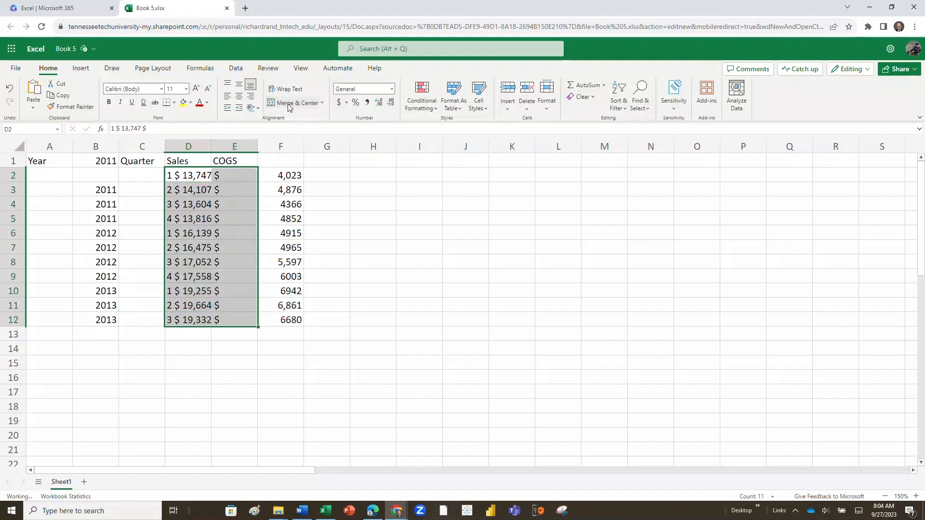
{"action": "left_click", "coordinate": [191, 169]}
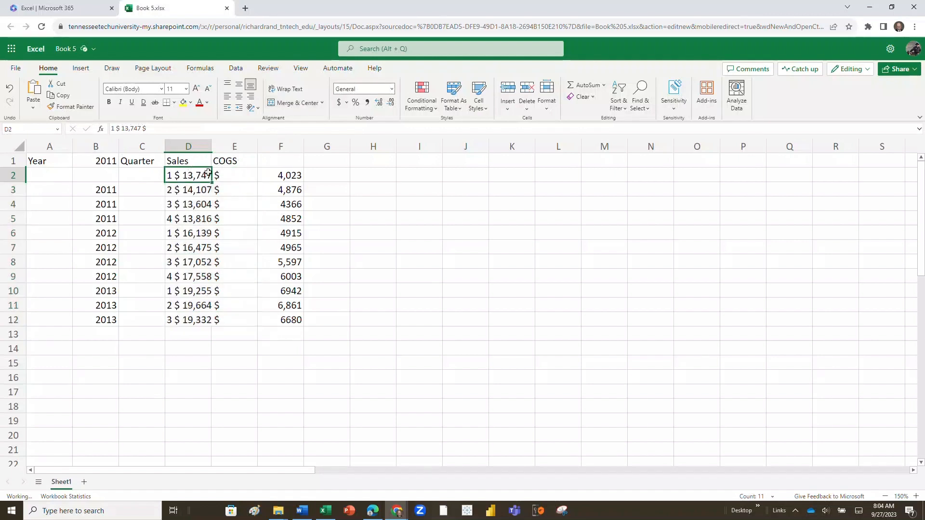
{"action": "left_click", "coordinate": [223, 176]}
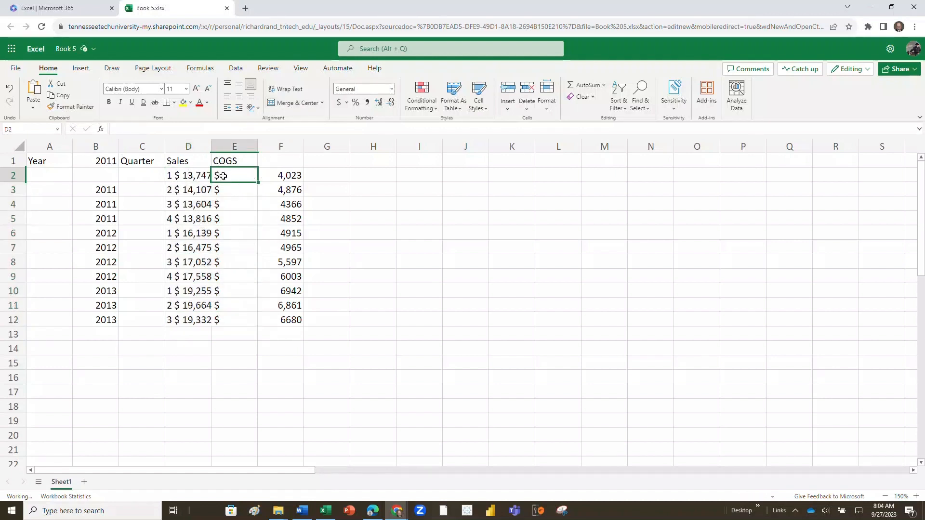
- Shift the 2011 value in B1 down to B2, and move the year values from B2:B12 to A2:A12 under Year
{"action": "left_click", "coordinate": [104, 162]}
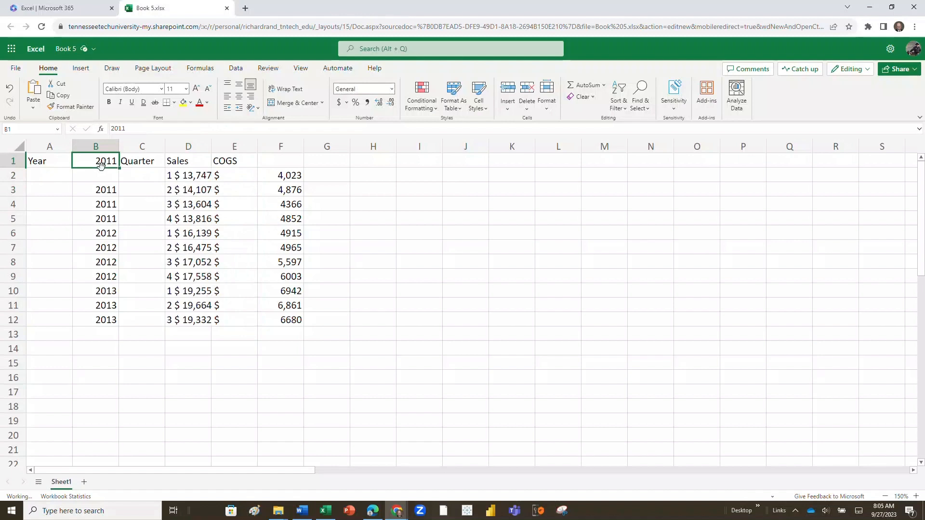
{"action": "left_click_drag", "start_coordinate": [100, 165], "coordinate": [97, 320]}
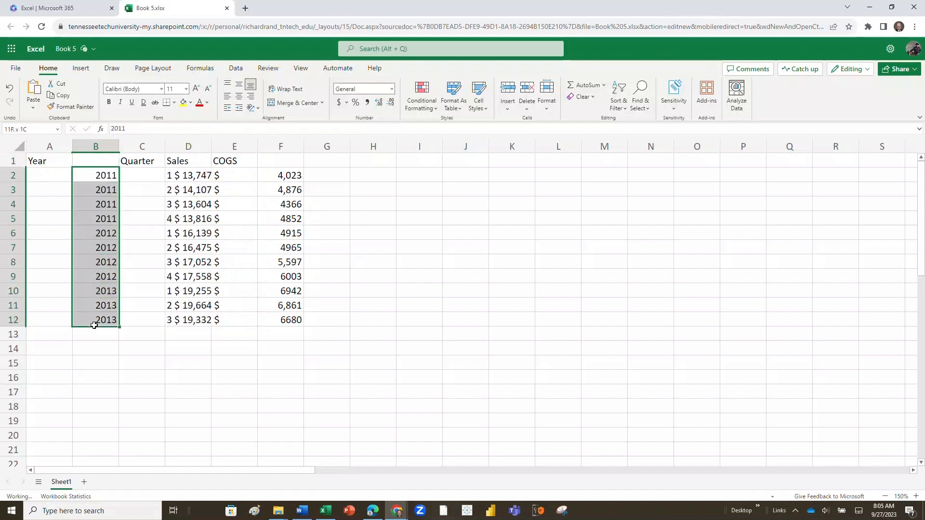
{"action": "left_click_drag", "start_coordinate": [73, 175], "coordinate": [55, 176]}
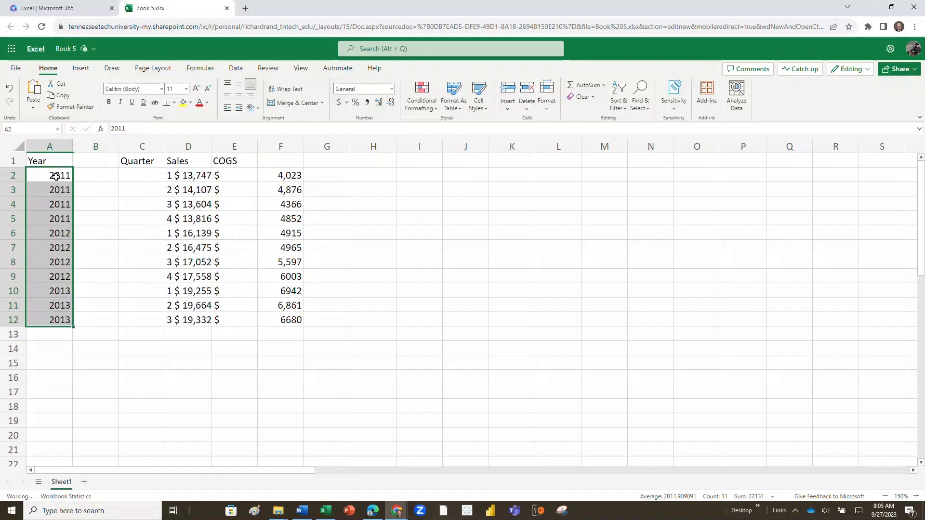
- Move the Quarter header from C1 to B1 and delete the emptied column C
{"action": "left_click", "coordinate": [124, 161]}
{"action": "left_click_drag", "start_coordinate": [122, 161], "coordinate": [99, 160]}
{"action": "left_click", "coordinate": [144, 146]}
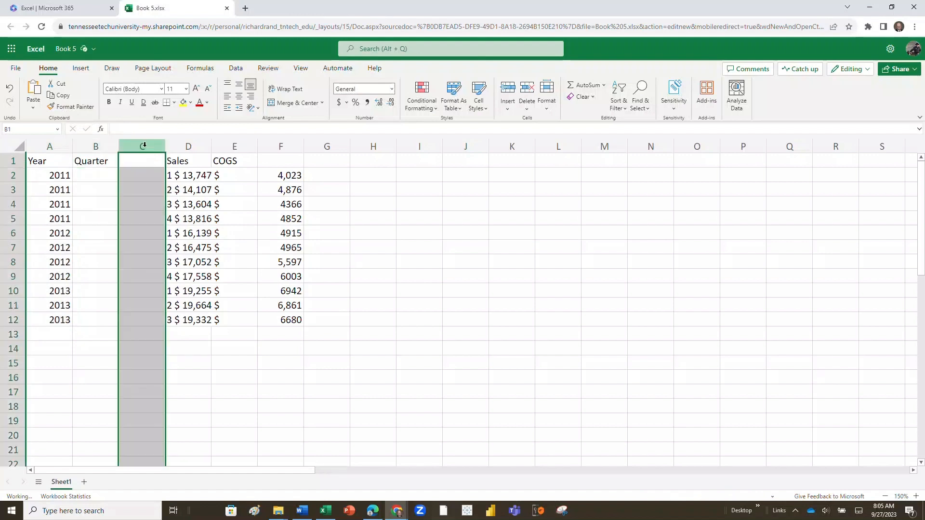
{"action": "right_click", "coordinate": [144, 145]}
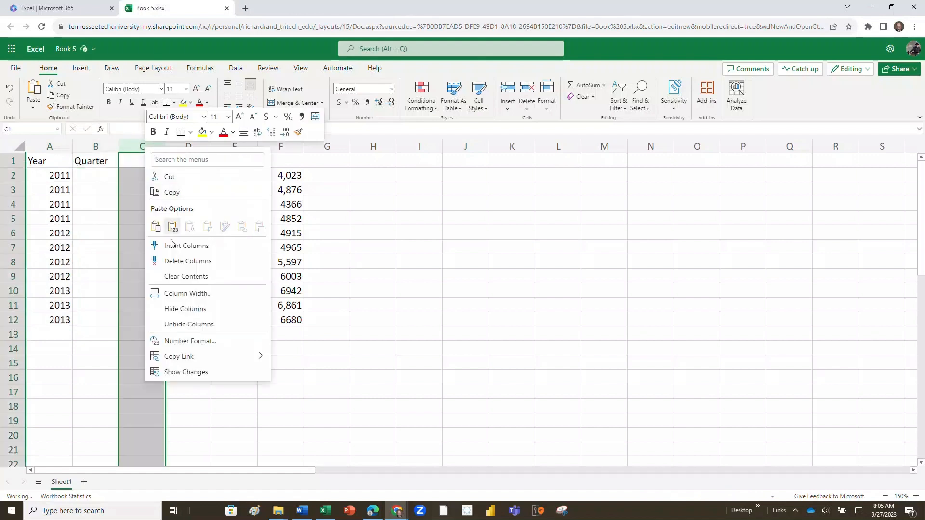
{"action": "left_click", "coordinate": [174, 262]}
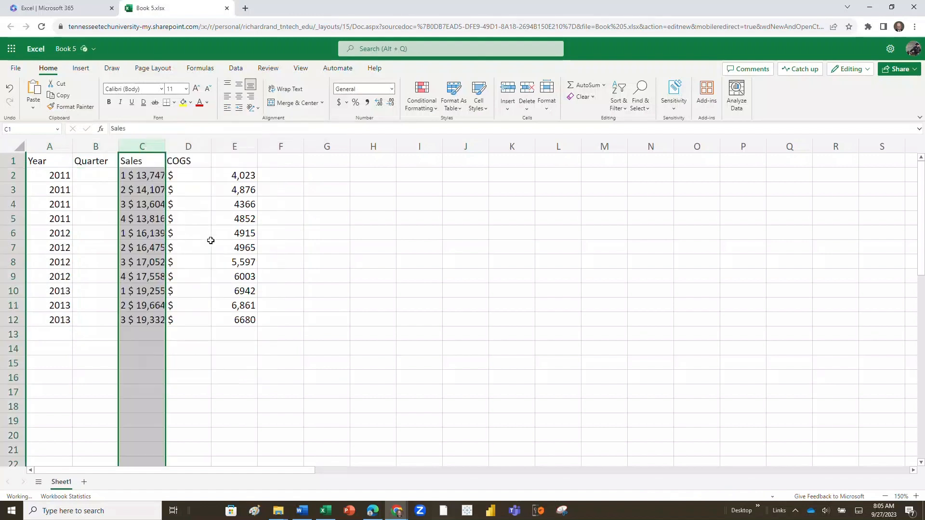
- Move the COGS header from D1 to E1 so it sits above its figures
{"action": "left_click", "coordinate": [189, 163]}
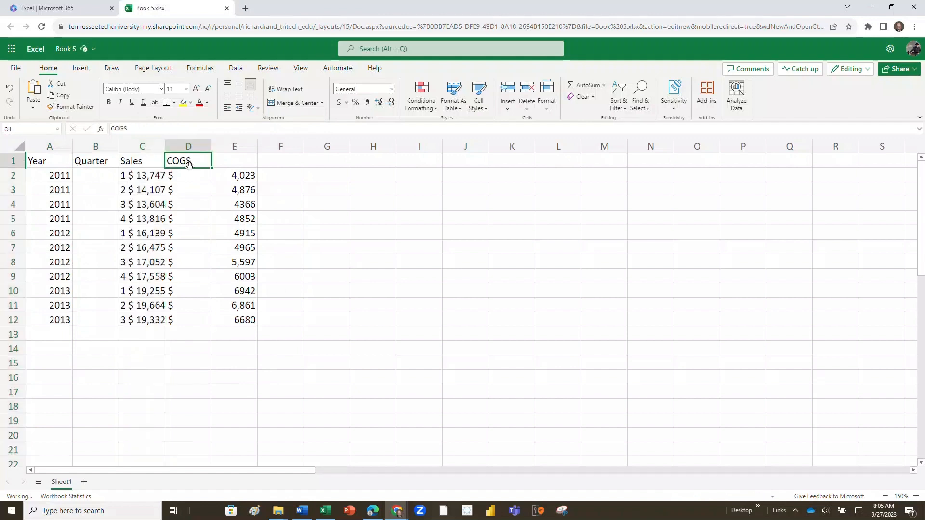
{"action": "left_click_drag", "start_coordinate": [188, 163], "coordinate": [231, 165]}
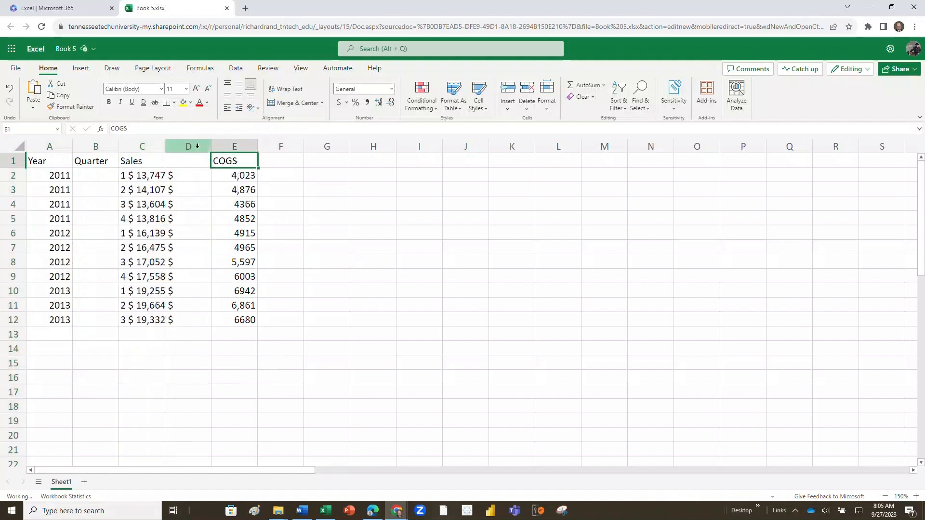
{"action": "left_click", "coordinate": [197, 146]}
{"action": "right_click", "coordinate": [197, 146]}
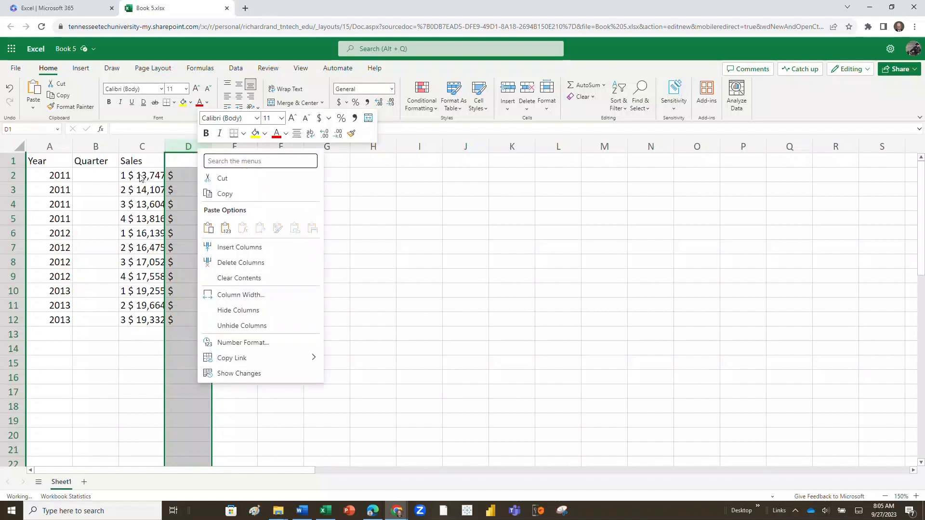
{"action": "key", "text": "Escape"}
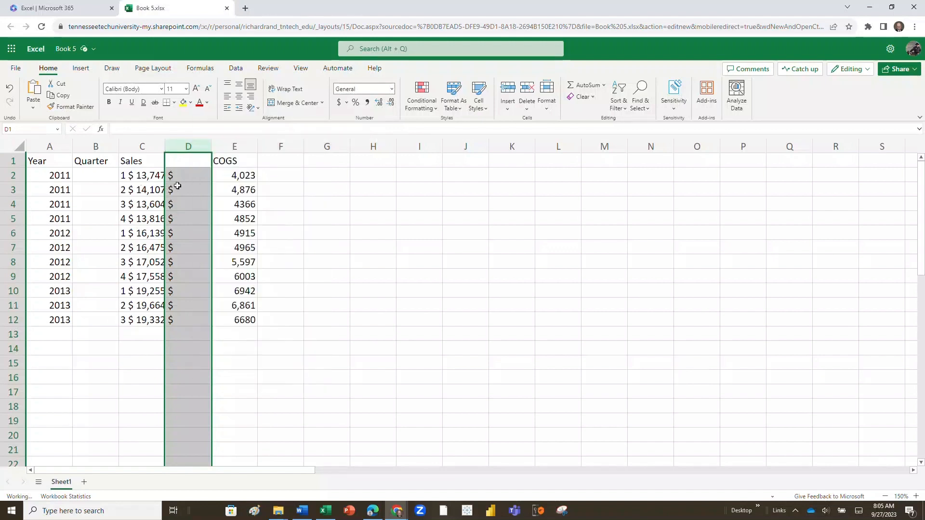
{"action": "left_click", "coordinate": [149, 173]}
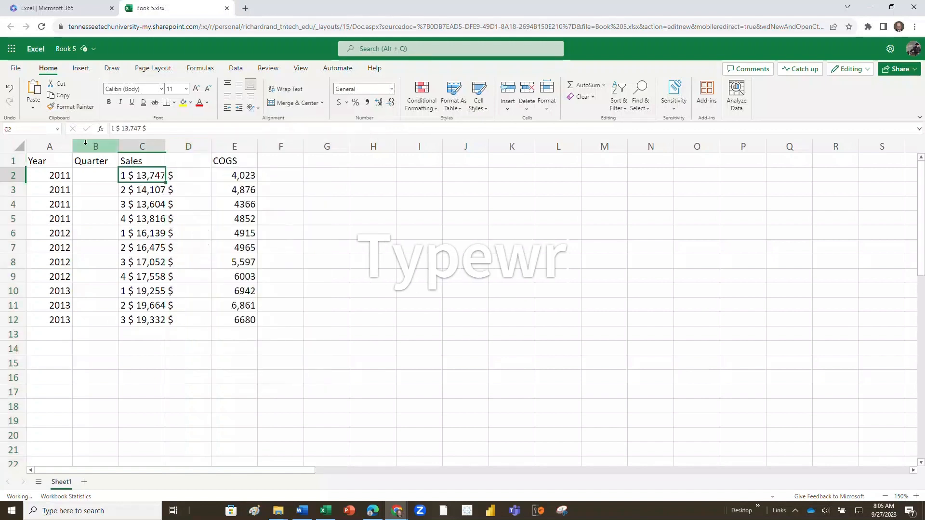
- Fit the width of the Year column to its contents and widen the Sales column to hold its full text
{"action": "left_click", "coordinate": [21, 146]}
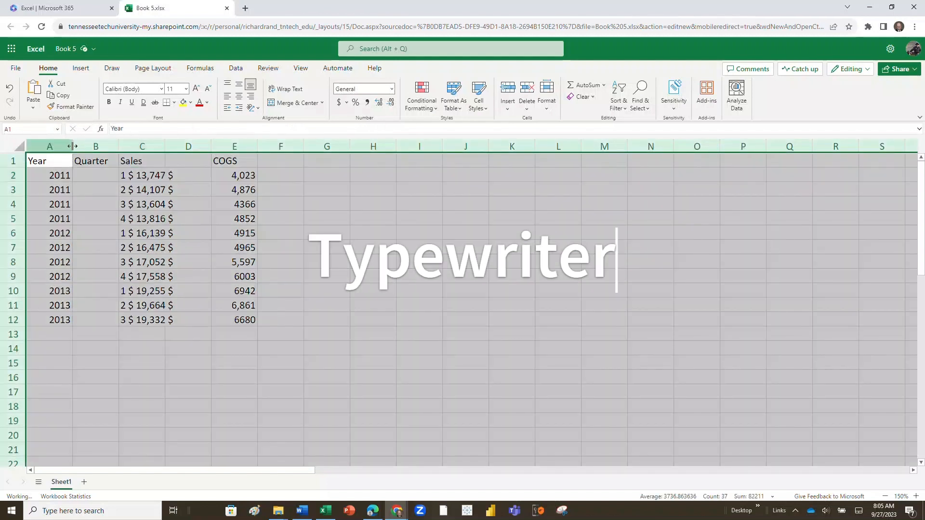
{"action": "left_click_drag", "start_coordinate": [72, 145], "coordinate": [74, 146]}
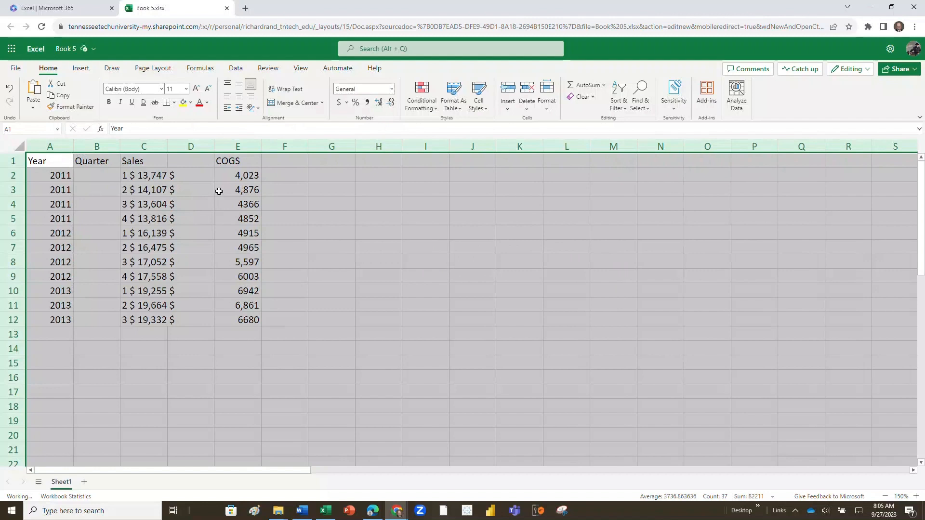
{"action": "left_click", "coordinate": [191, 187]}
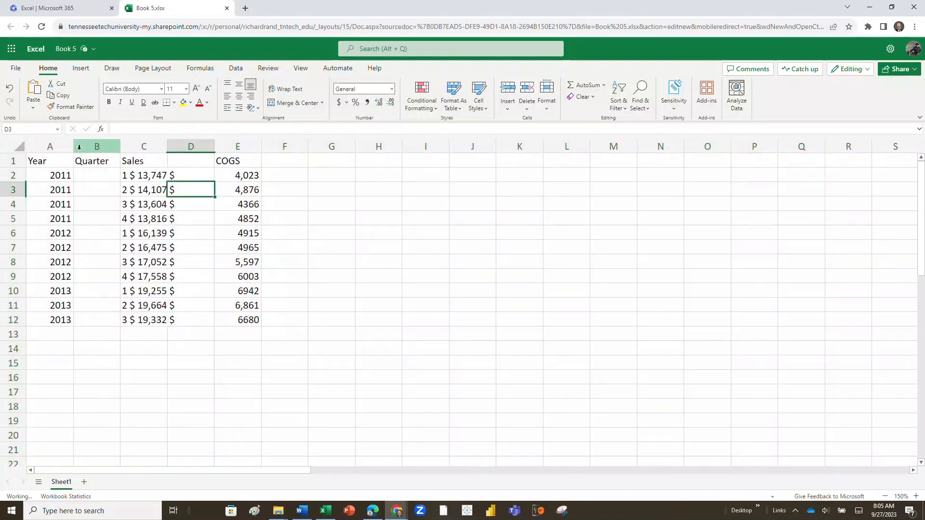
{"action": "double_click", "coordinate": [75, 149]}
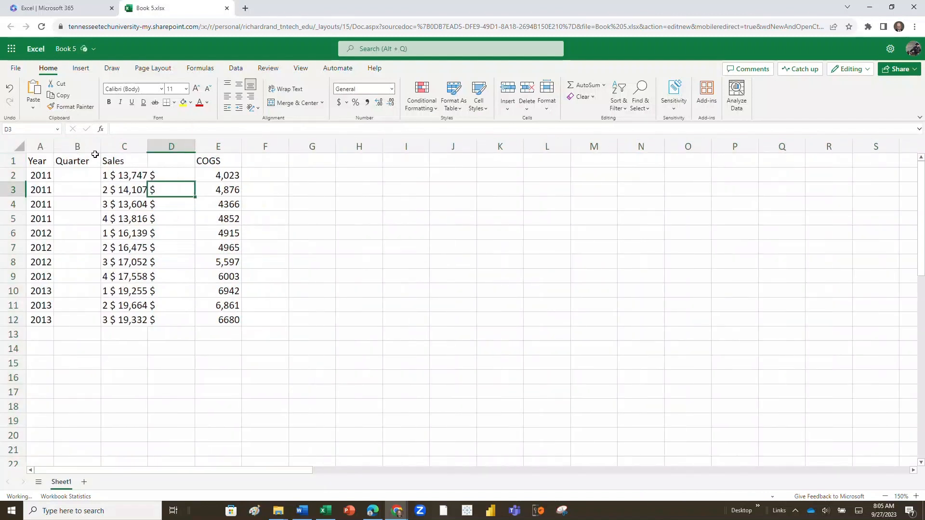
{"action": "left_click", "coordinate": [131, 174]}
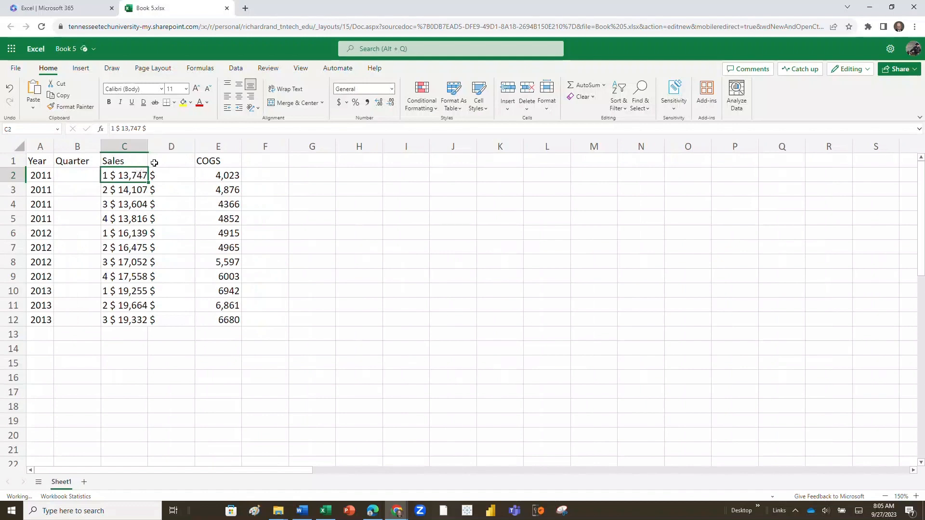
{"action": "left_click_drag", "start_coordinate": [148, 147], "coordinate": [162, 146]}
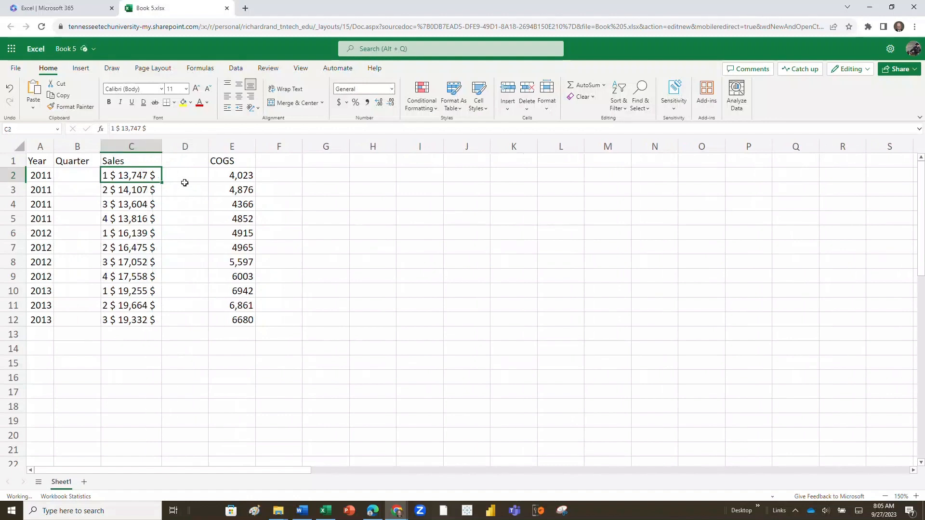
- Insert three blank columns directly after the Sales column
{"action": "left_click", "coordinate": [185, 147]}
{"action": "right_click", "coordinate": [182, 147]}
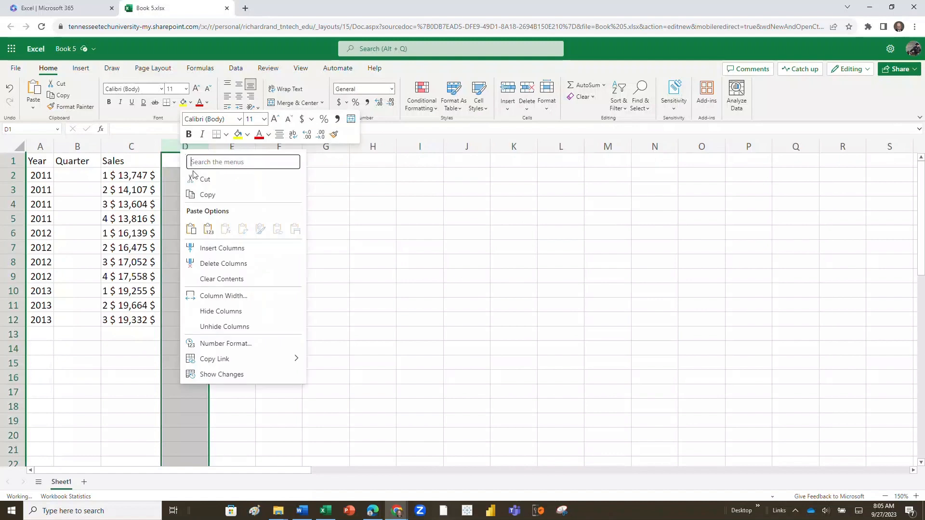
{"action": "left_click", "coordinate": [207, 247]}
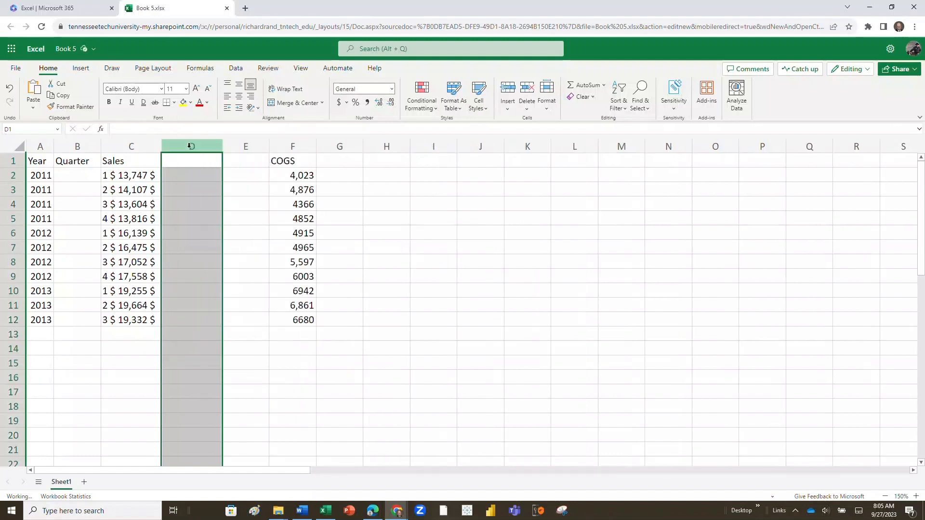
{"action": "right_click", "coordinate": [189, 147]}
{"action": "left_click", "coordinate": [217, 247]}
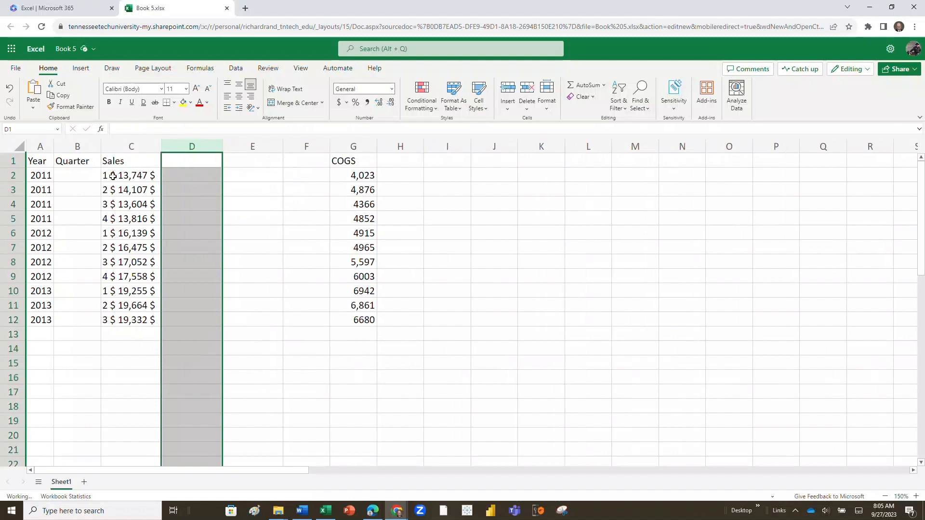
{"action": "right_click", "coordinate": [192, 152]}
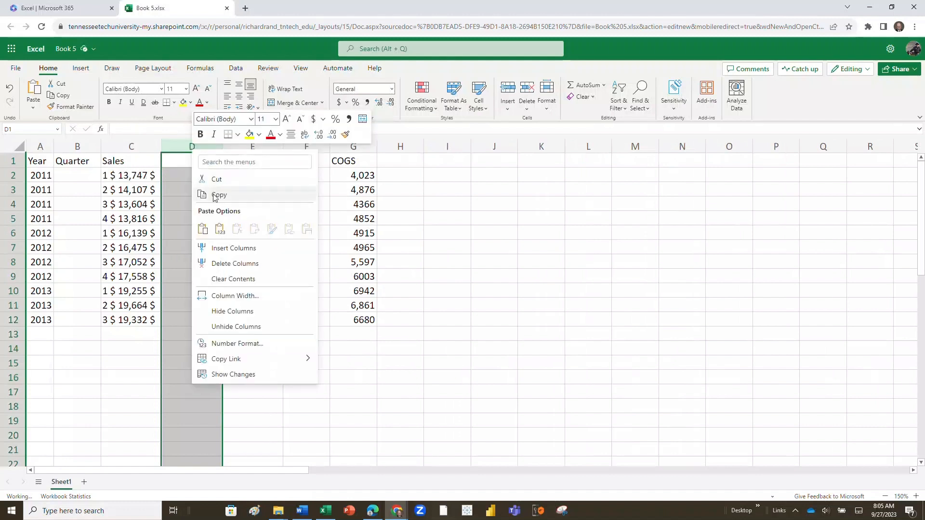
{"action": "left_click", "coordinate": [218, 246]}
- Split the combined values in C2:C12 with Text to Columns, using Space as the delimiter
{"action": "left_click_drag", "start_coordinate": [144, 184], "coordinate": [144, 320]}
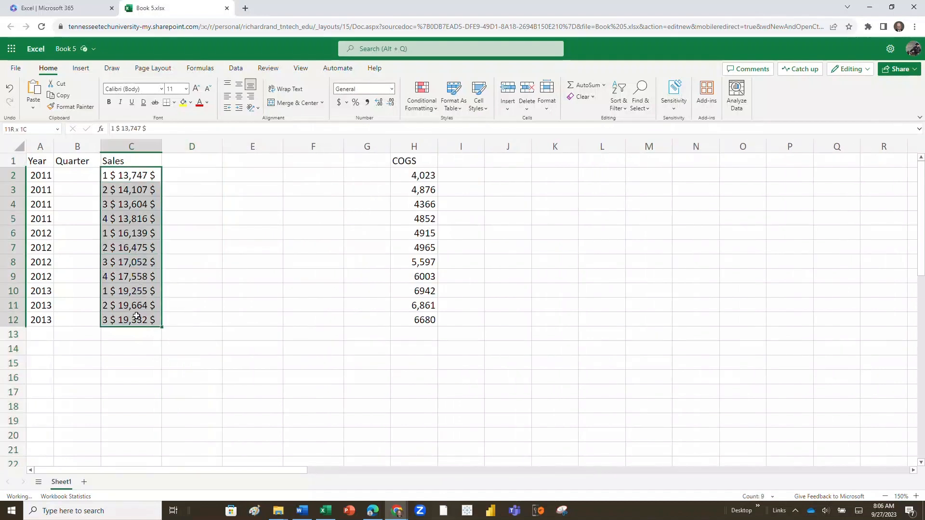
{"action": "left_click", "coordinate": [200, 69]}
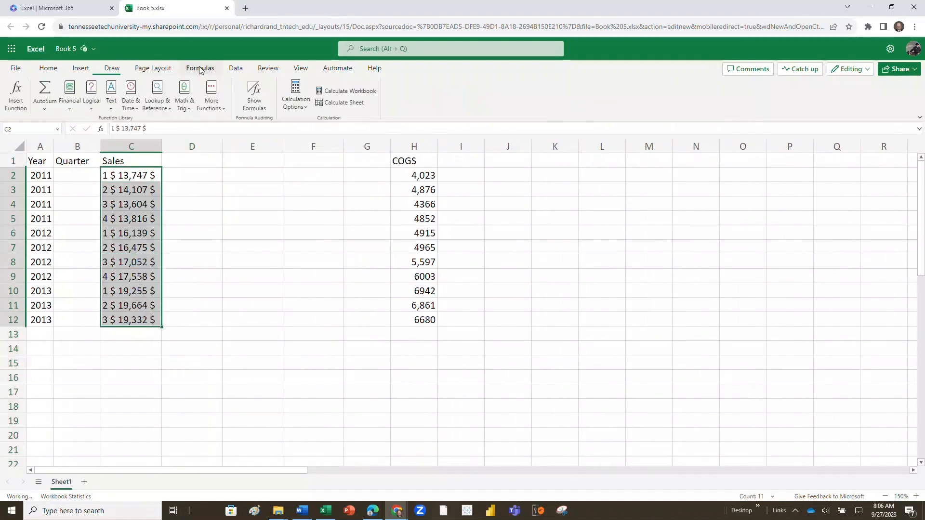
{"action": "left_click", "coordinate": [235, 71]}
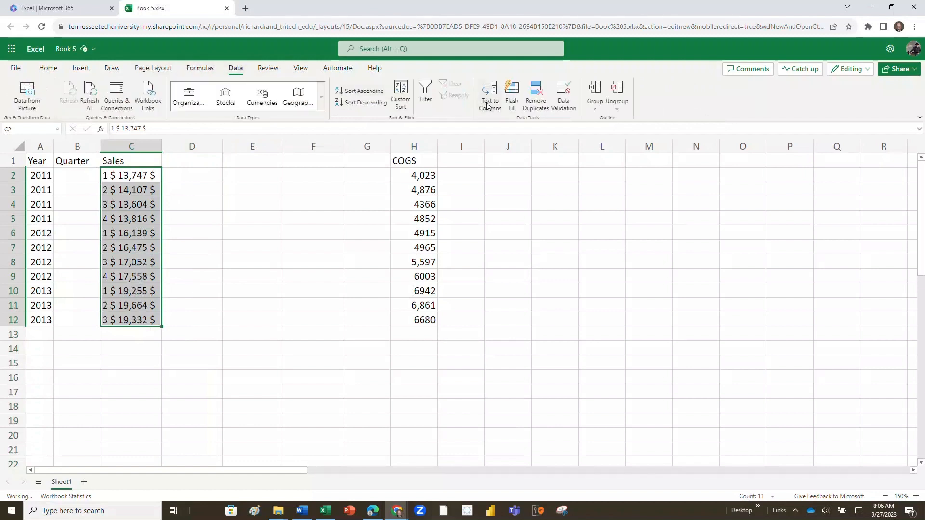
{"action": "key", "text": "super+plus"}
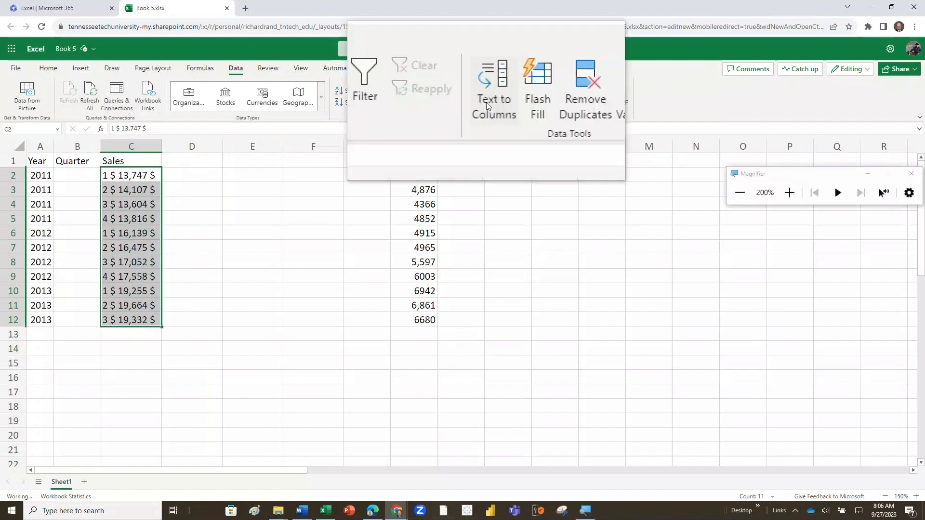
{"action": "left_click", "coordinate": [487, 103]}
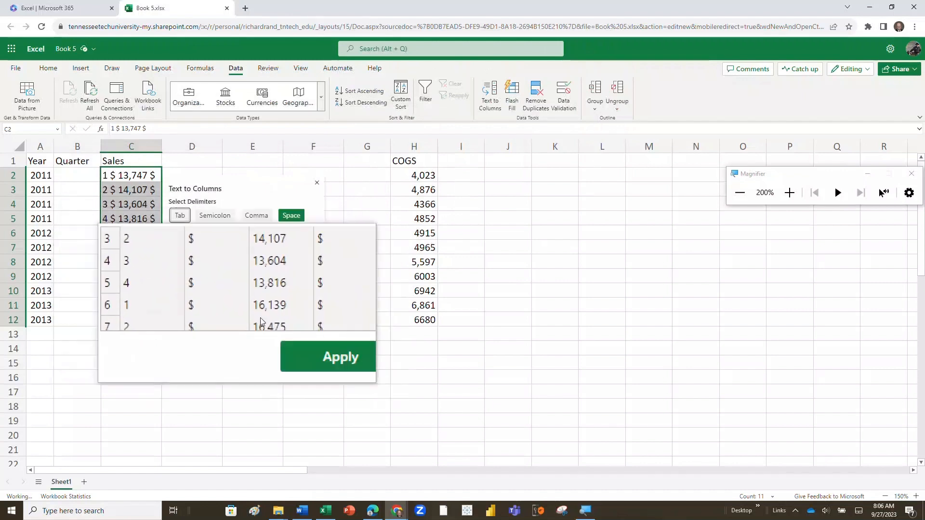
{"action": "left_click", "coordinate": [292, 331]}
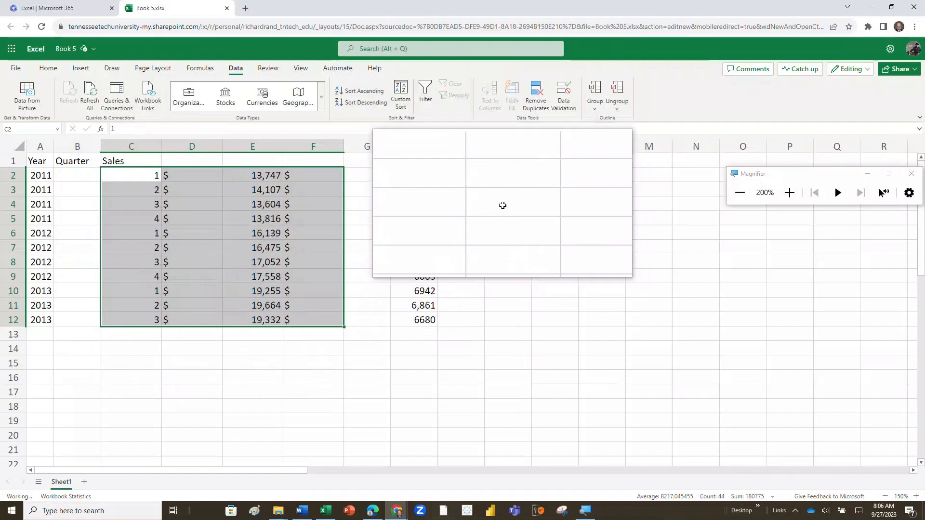
{"action": "key", "text": "super+Escape"}
- Move the quarter numbers from C2:C12 into B2:B12 under the Quarter header
{"action": "left_click_drag", "start_coordinate": [141, 174], "coordinate": [135, 319]}
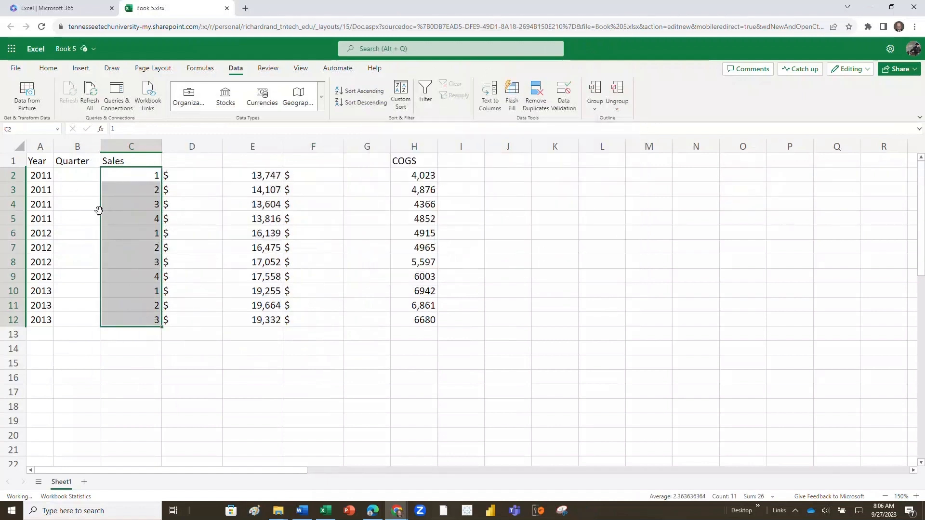
{"action": "left_click_drag", "start_coordinate": [97, 208], "coordinate": [65, 215]}
- Delete the dollar-sign column before the sales figures and the dollar-sign and blank columns between those figures and COGS
{"action": "left_click", "coordinate": [180, 147]}
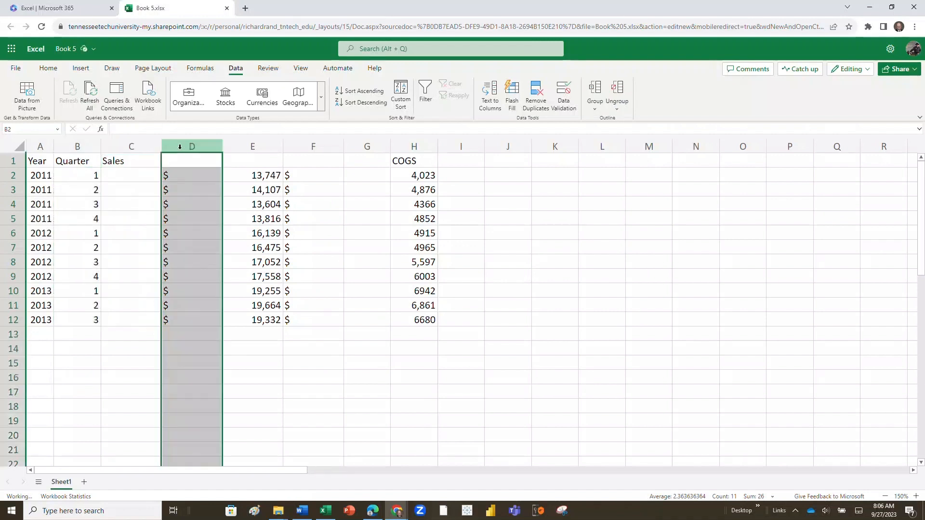
{"action": "right_click", "coordinate": [181, 150]}
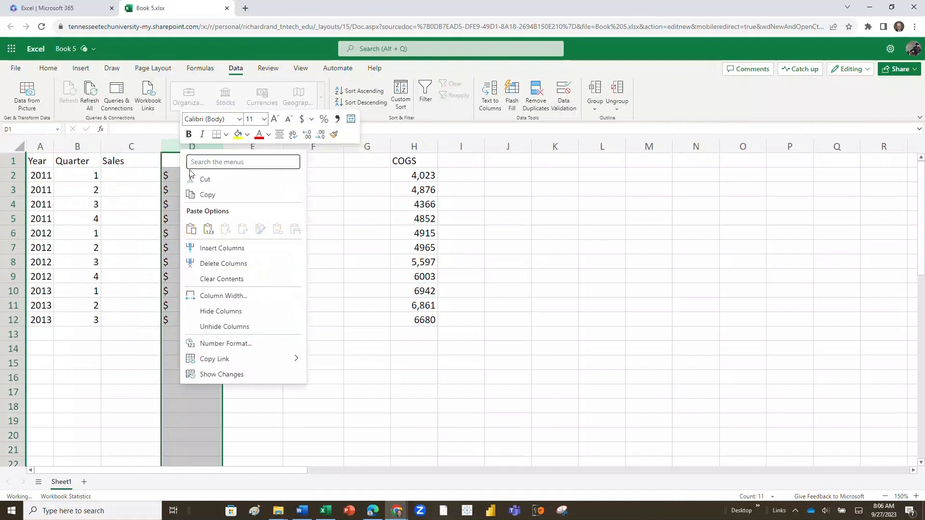
{"action": "left_click", "coordinate": [212, 263]}
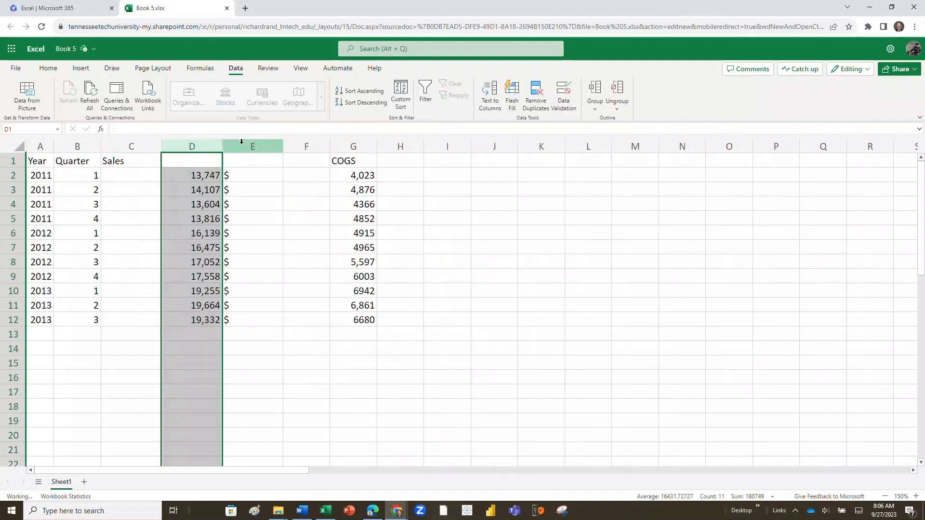
{"action": "left_click_drag", "start_coordinate": [251, 146], "coordinate": [295, 146]}
{"action": "right_click", "coordinate": [294, 158]}
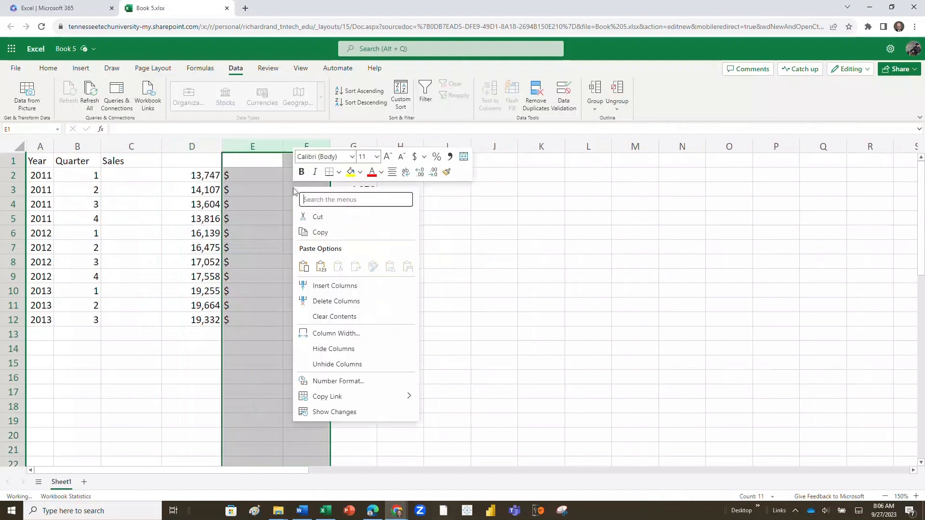
{"action": "left_click", "coordinate": [327, 308]}
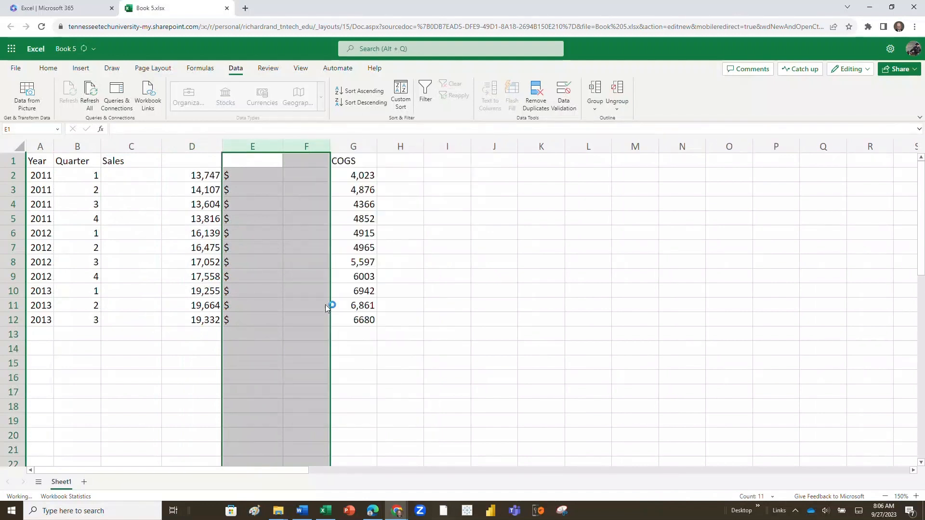
- Move the Sales header from C1 to D1 above its figures and delete the emptied column C
{"action": "left_click", "coordinate": [118, 167]}
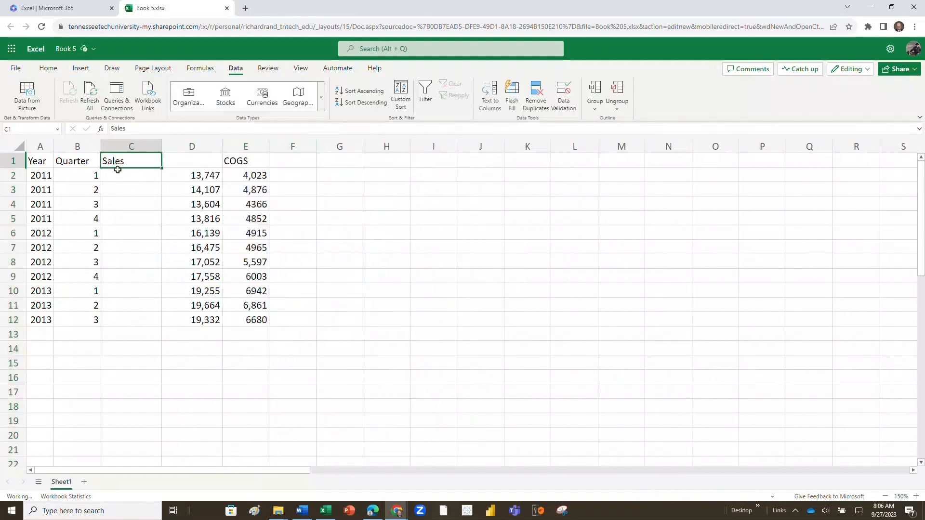
{"action": "left_click_drag", "start_coordinate": [117, 166], "coordinate": [195, 162]}
{"action": "left_click", "coordinate": [131, 148]}
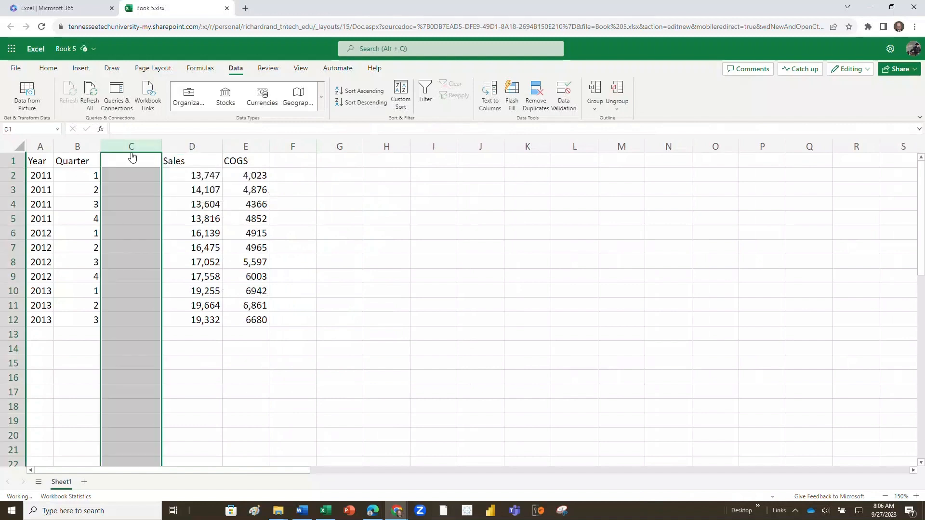
{"action": "right_click", "coordinate": [131, 156]}
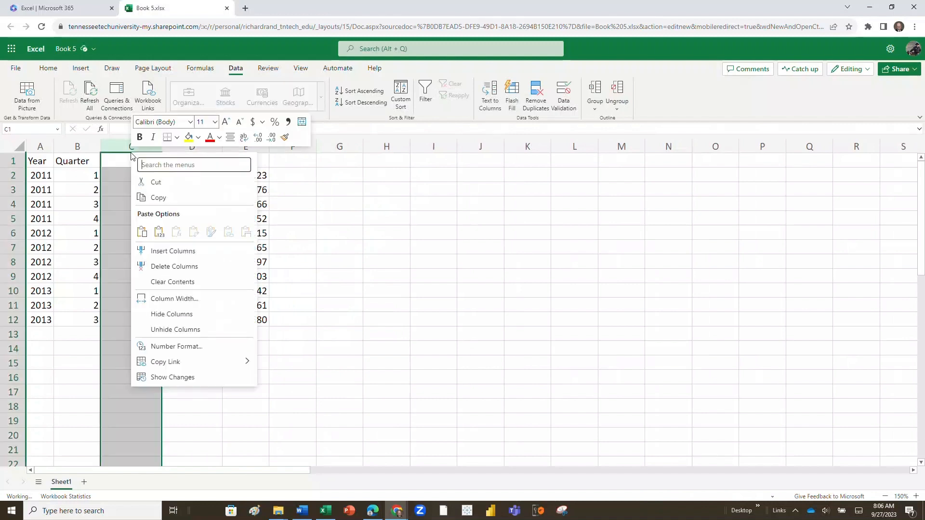
{"action": "left_click", "coordinate": [158, 267]}
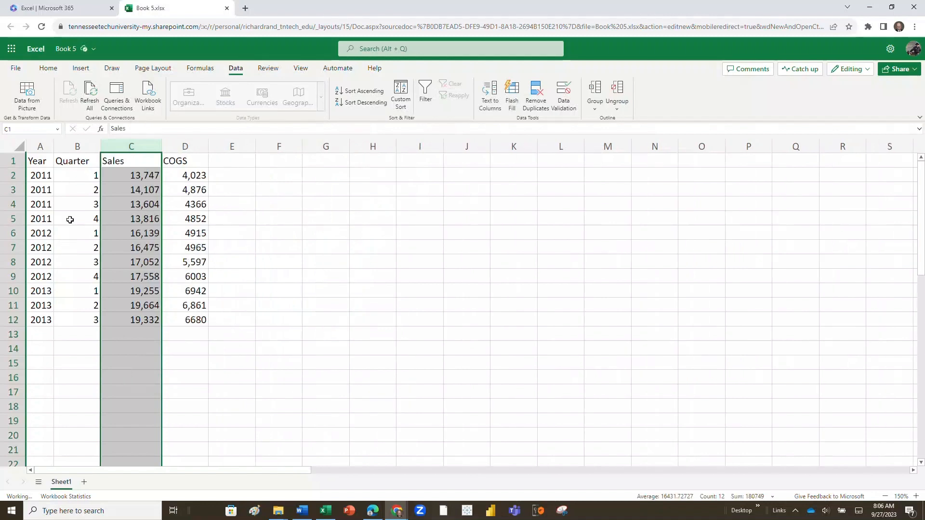